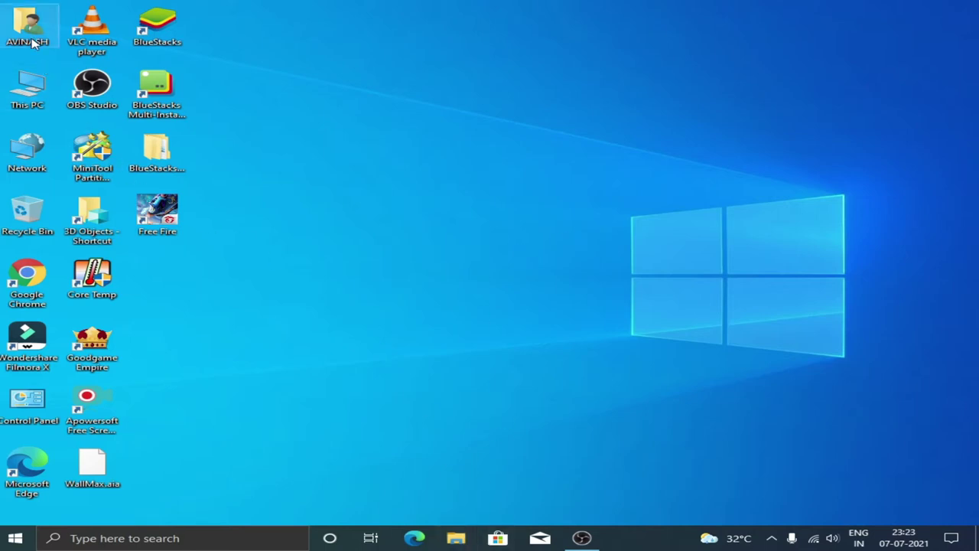
Step: Open the ISOFOLDER (D:) drive from This PC in a maximized window and run the setup application
double_click(42, 88)
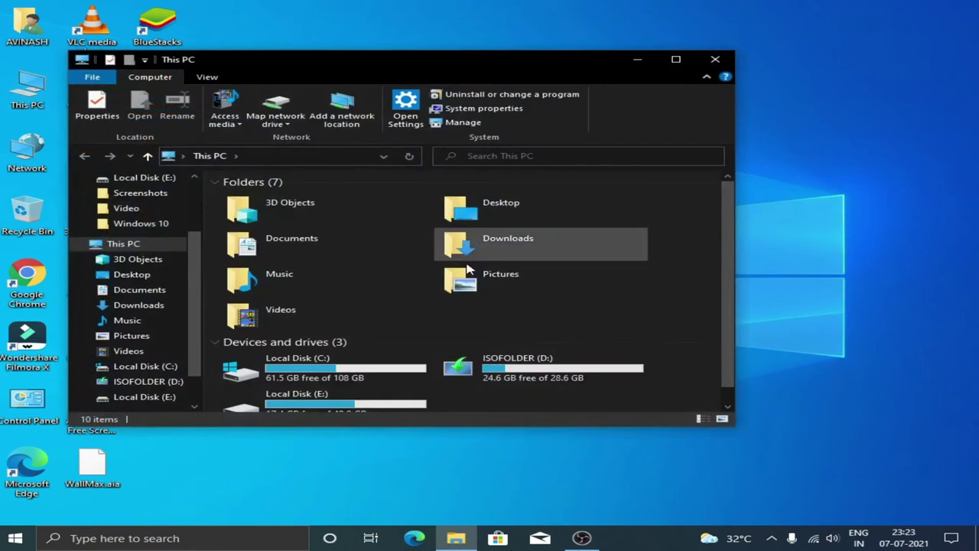
left_click(670, 63)
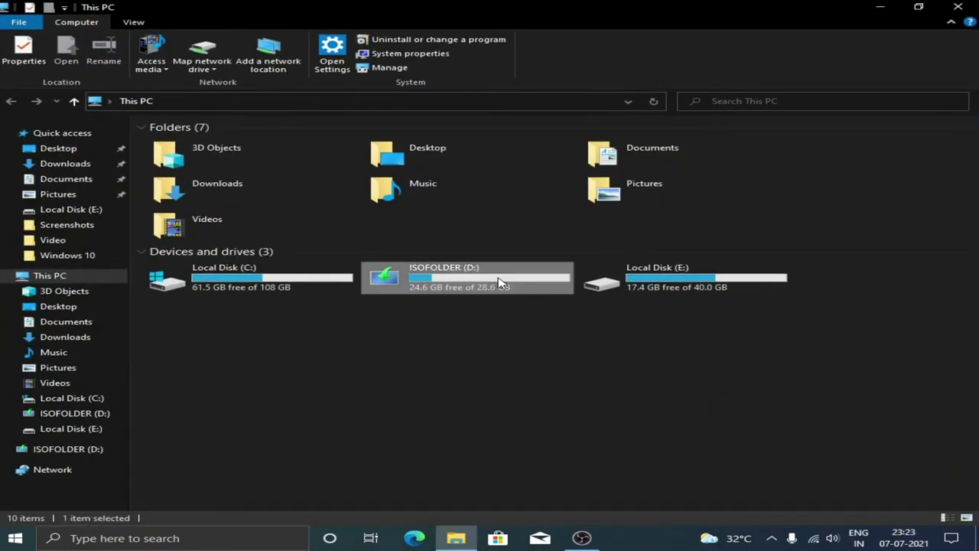
double_click(498, 280)
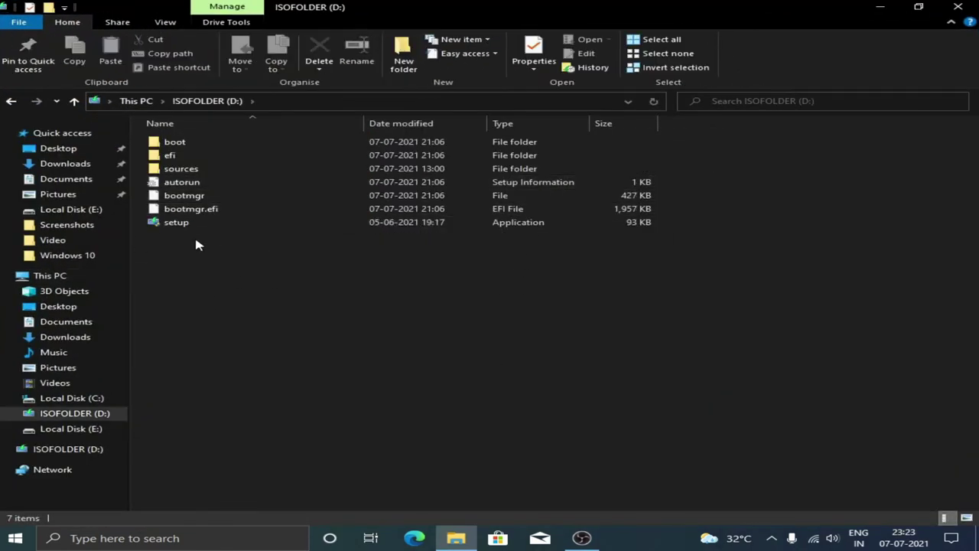
left_click(252, 225)
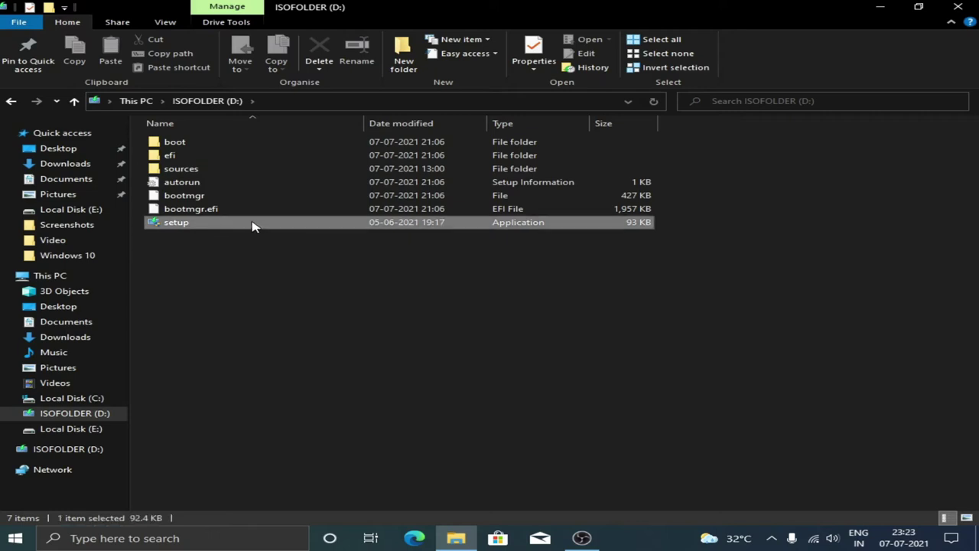
double_click(332, 224)
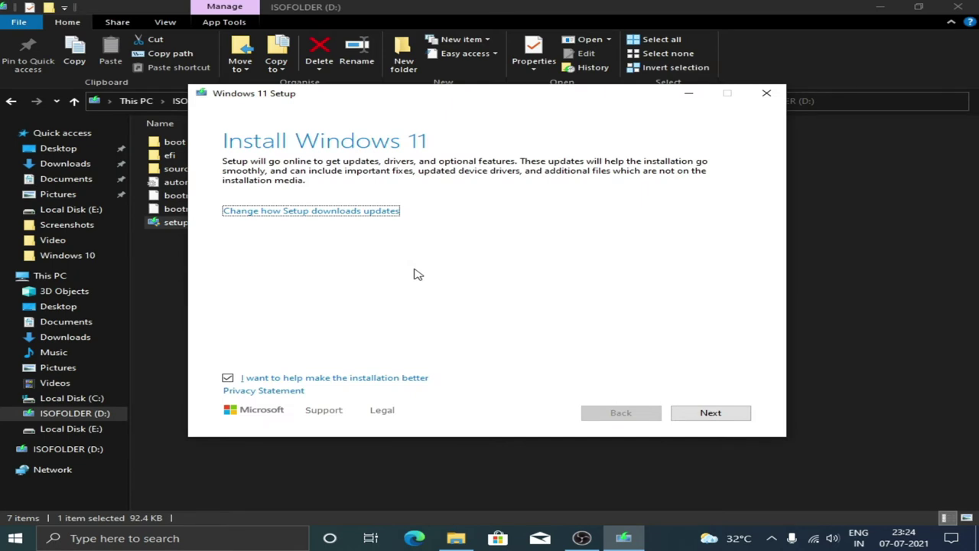
Step: Proceed with the Windows 11 installation to have the PC checked, and close Setup after the check
left_click(719, 413)
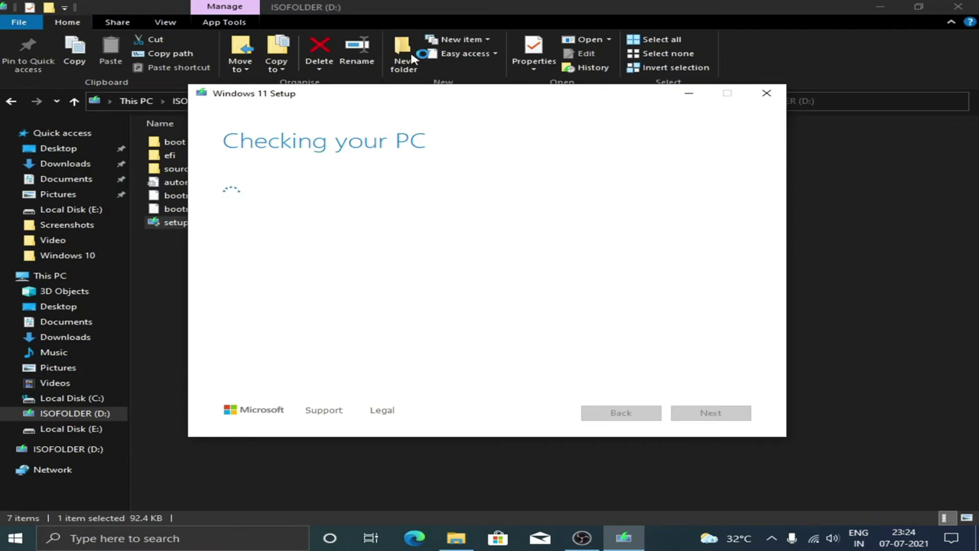
left_click_drag(410, 87, 437, 93)
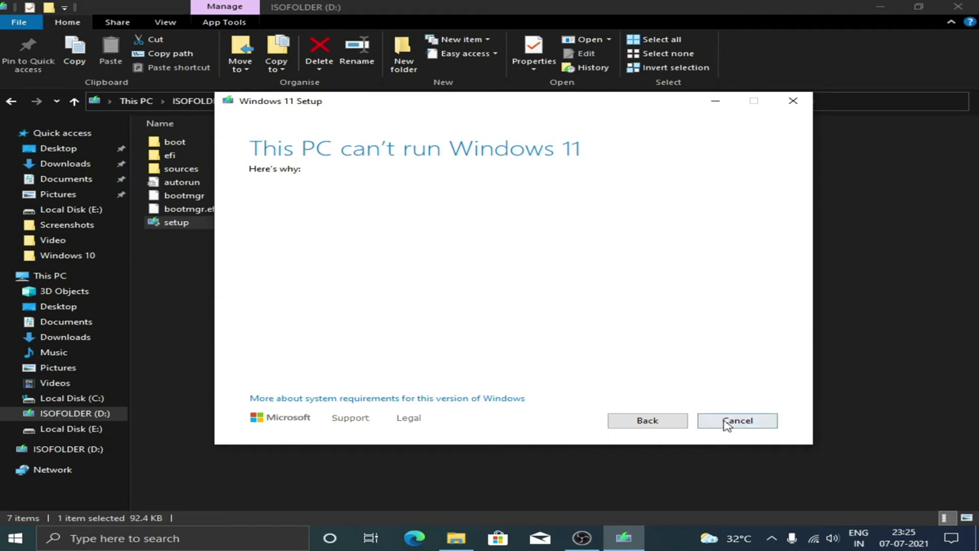
left_click(794, 101)
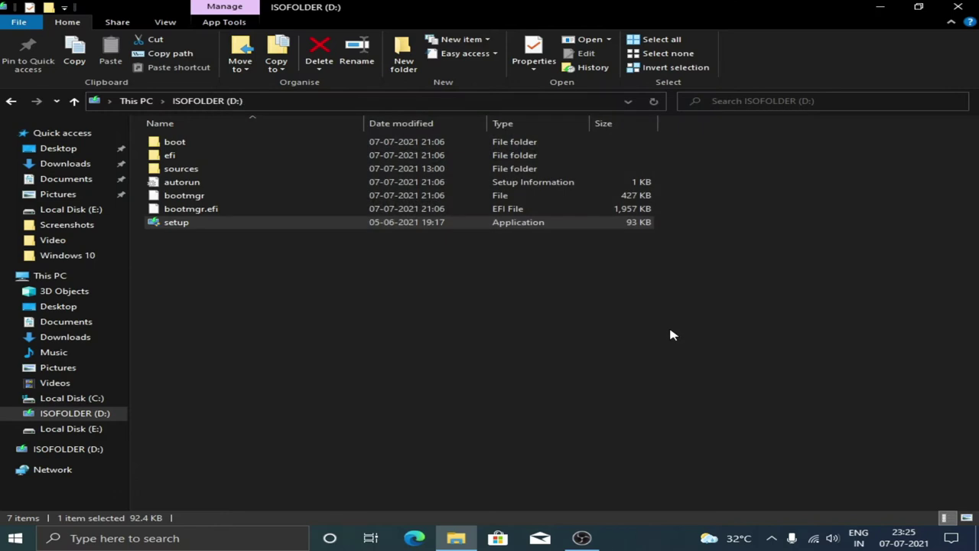
Step: Relaunch setup from the ISOFOLDER (D:) drive and run the PC compatibility check again
double_click(363, 231)
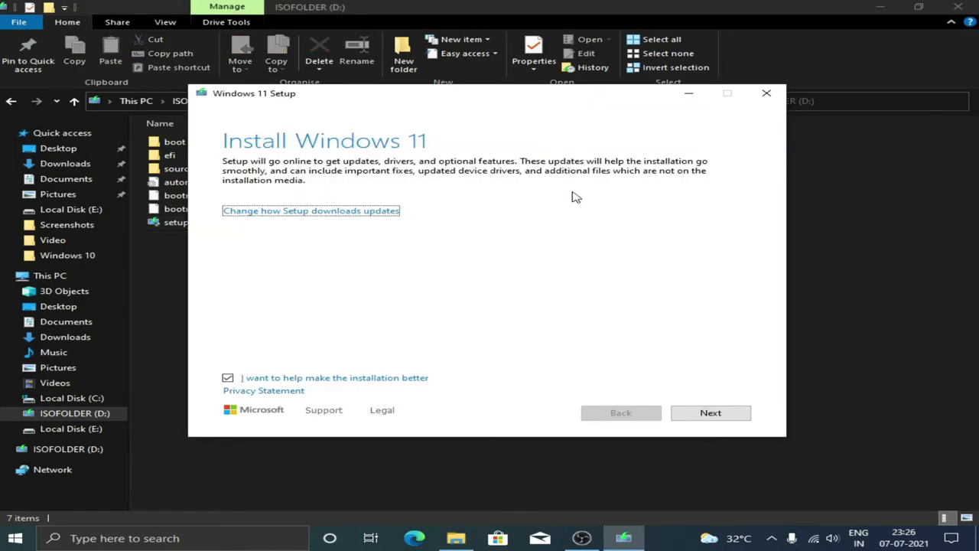
left_click(717, 417)
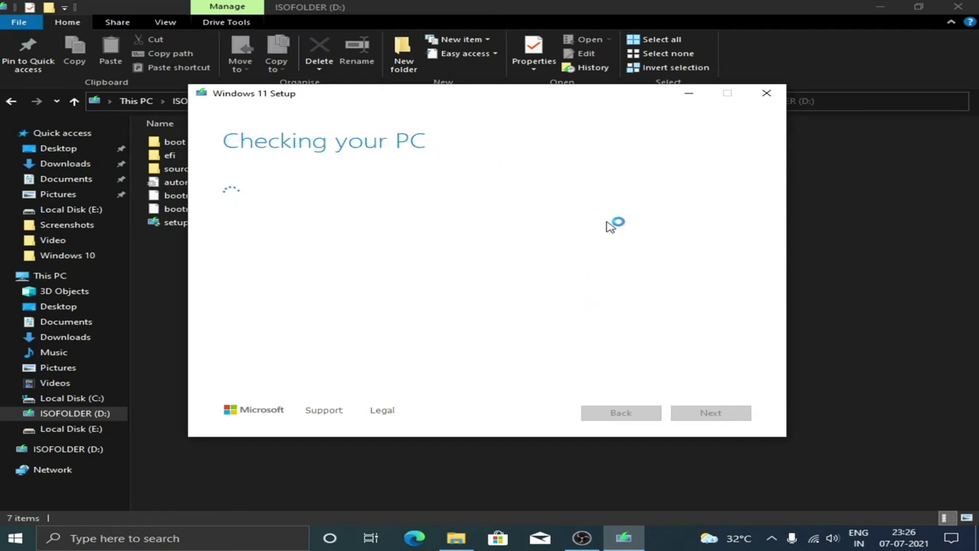
left_click_drag(456, 97, 495, 92)
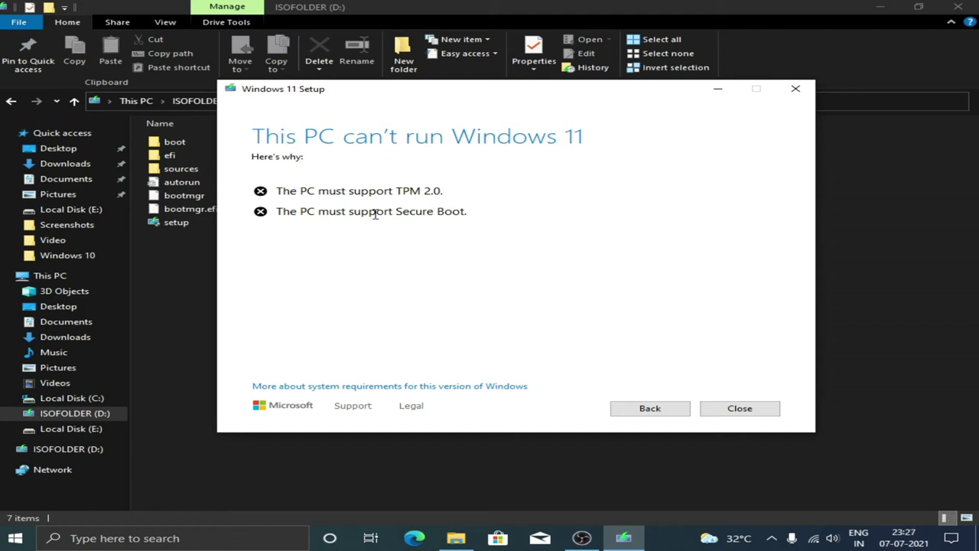
Step: Examine the reasons listed for why this PC can't run Windows 11, and close Setup
left_click_drag(279, 192, 424, 191)
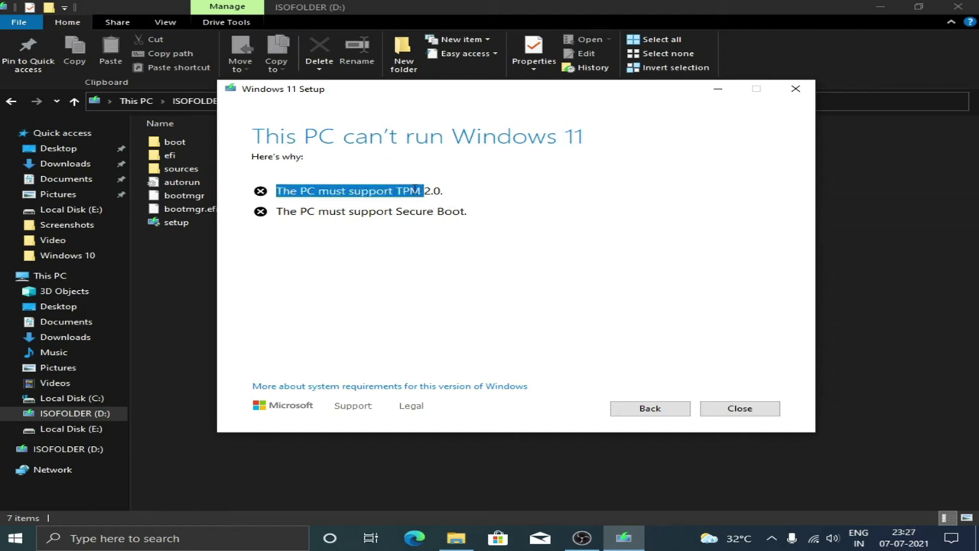
left_click(472, 204)
left_click_drag(320, 212, 466, 214)
left_click(476, 215)
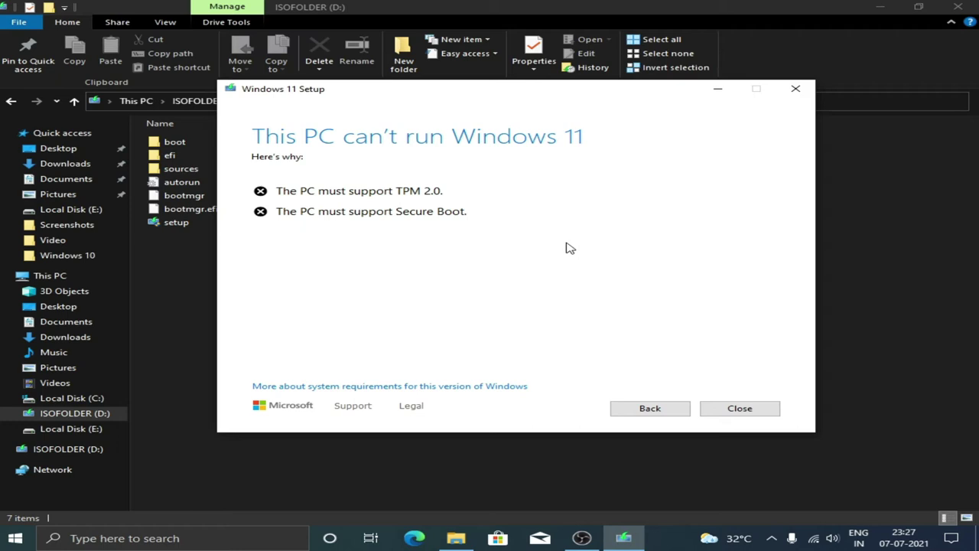
left_click(769, 408)
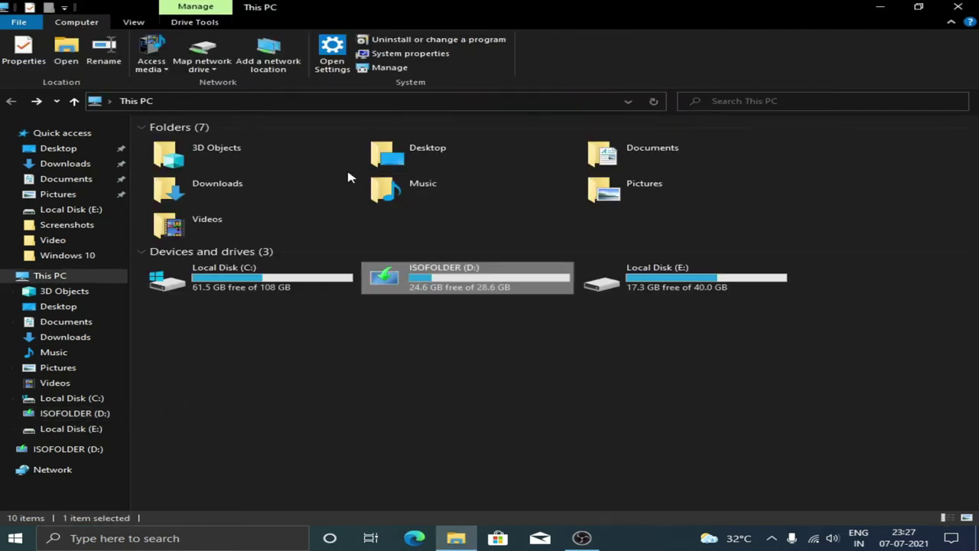
Step: Open the Harware Compatible folder inside the Windows 10 folder on Local Disk (E:) and review its files
left_click(697, 277)
double_click(698, 277)
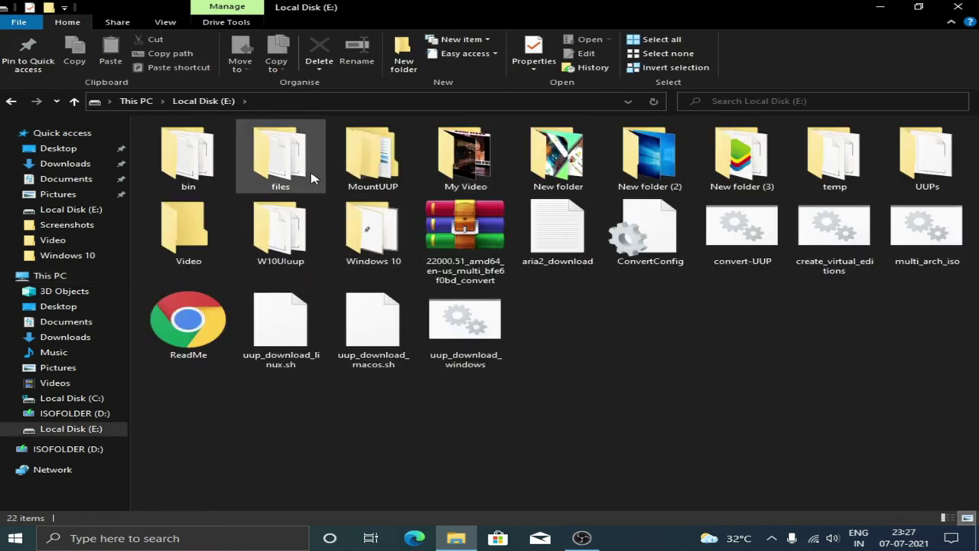
double_click(372, 229)
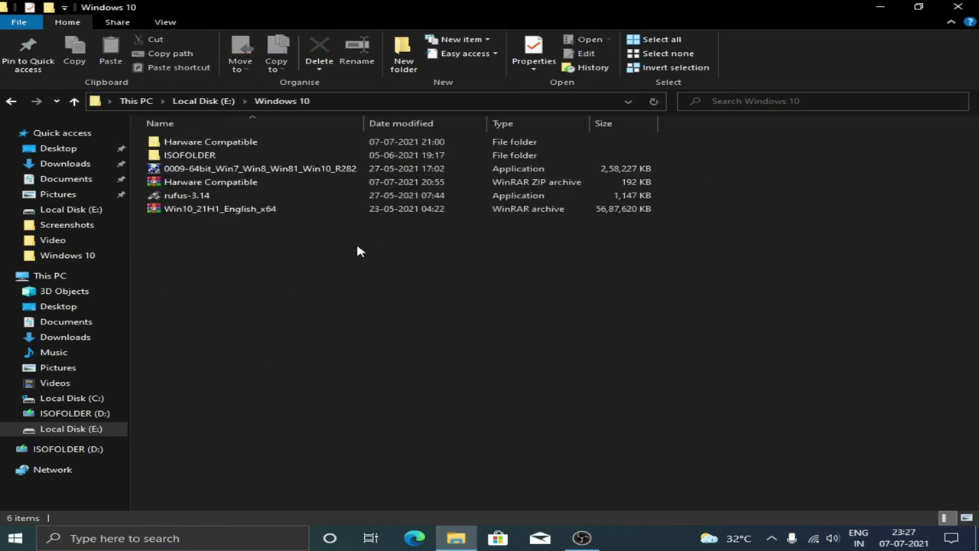
double_click(270, 151)
left_click_drag(230, 233, 560, 147)
left_click(361, 253)
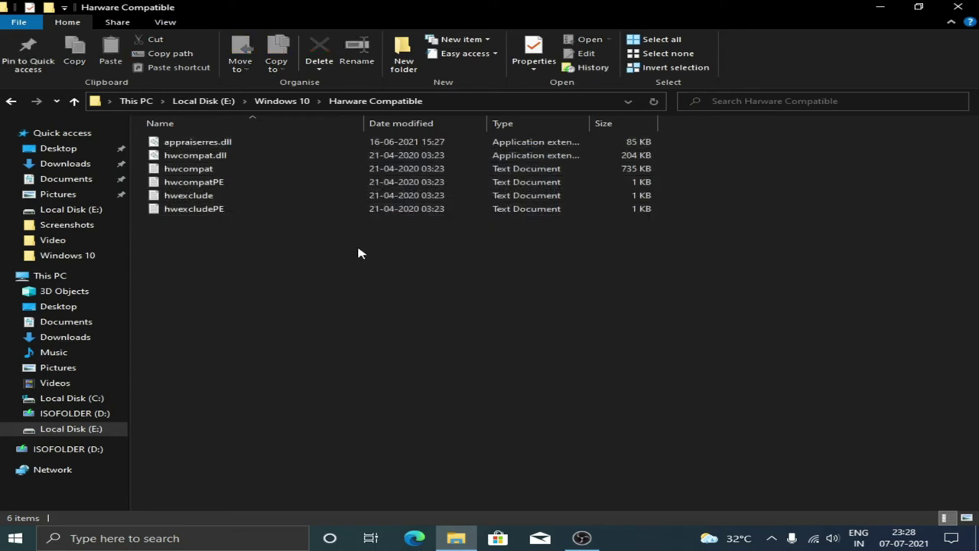
Step: Copy all six files from the Harware Compatible folder
key("BackSpace")
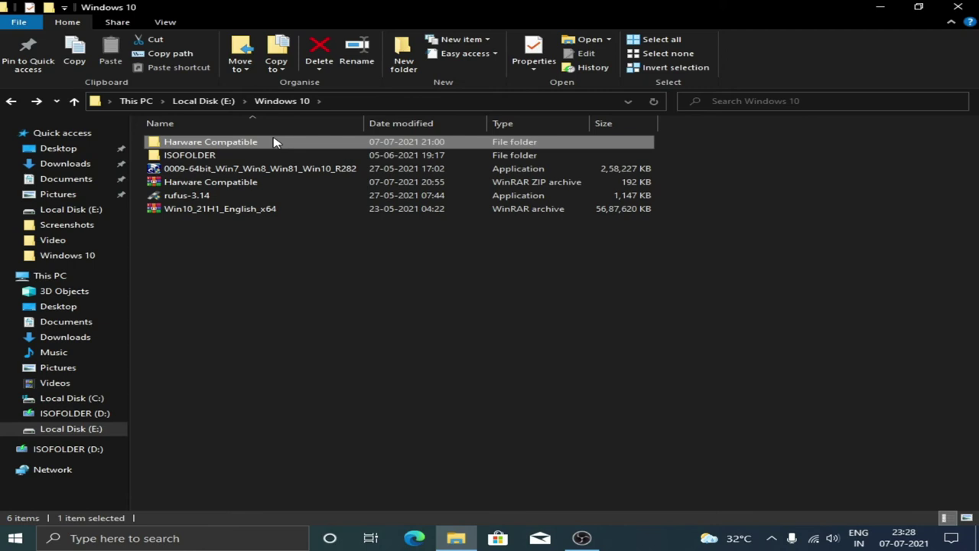
double_click(222, 144)
left_click_drag(258, 260, 433, 138)
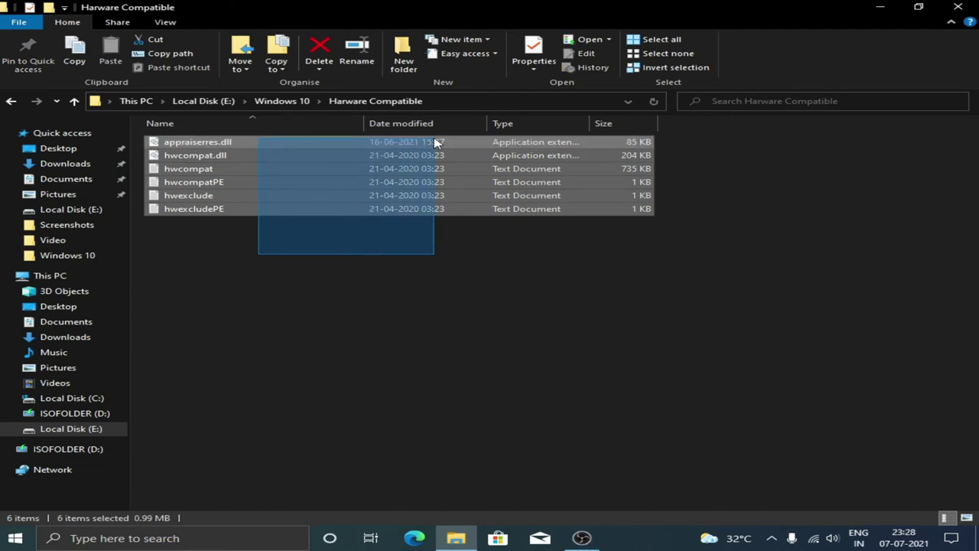
right_click(389, 156)
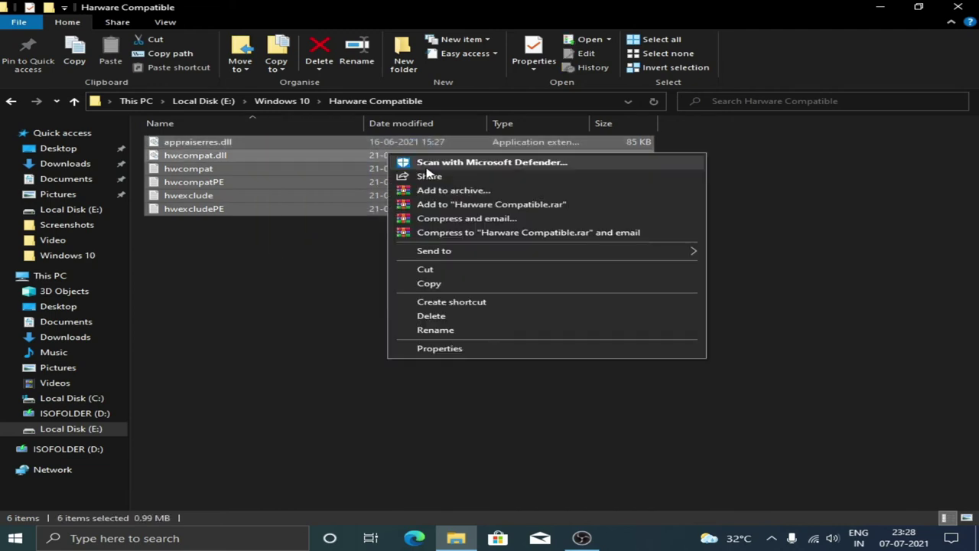
left_click(445, 286)
Step: Paste the copied files into the sources folder on ISOFOLDER (D:), replacing the files with the same names
left_click(76, 450)
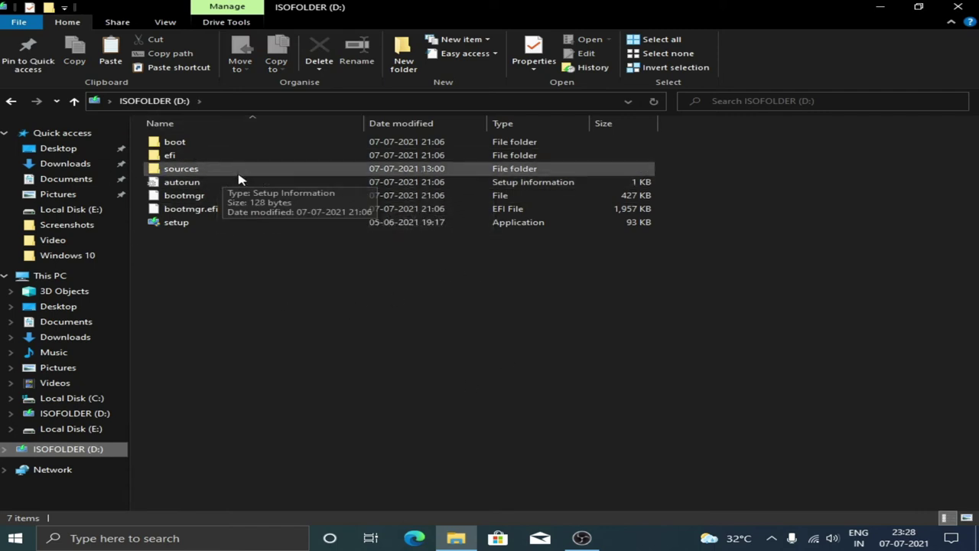
double_click(239, 170)
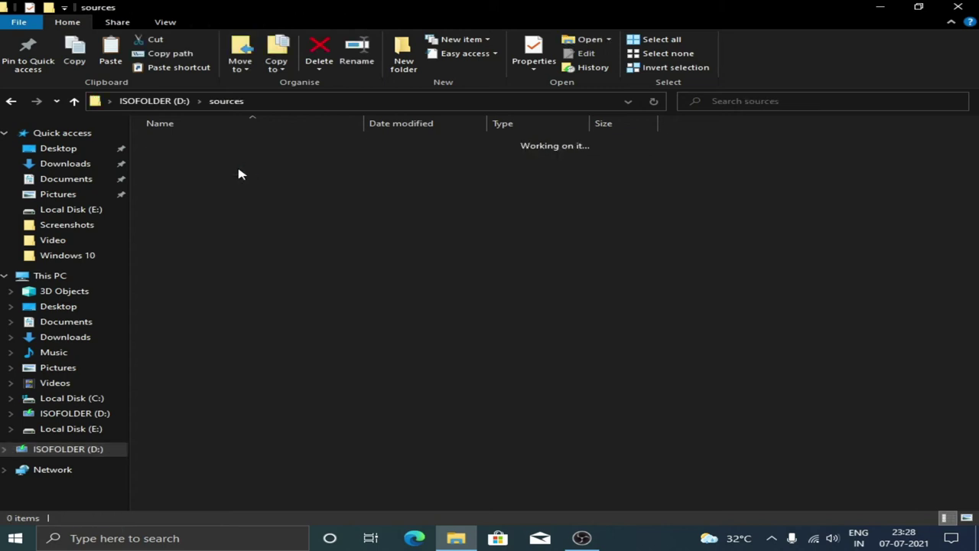
right_click(773, 204)
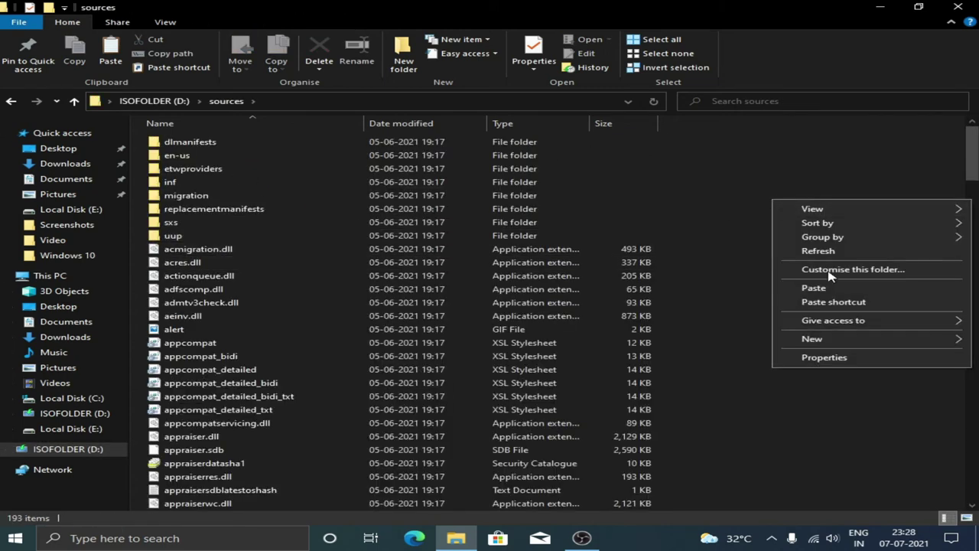
left_click(804, 286)
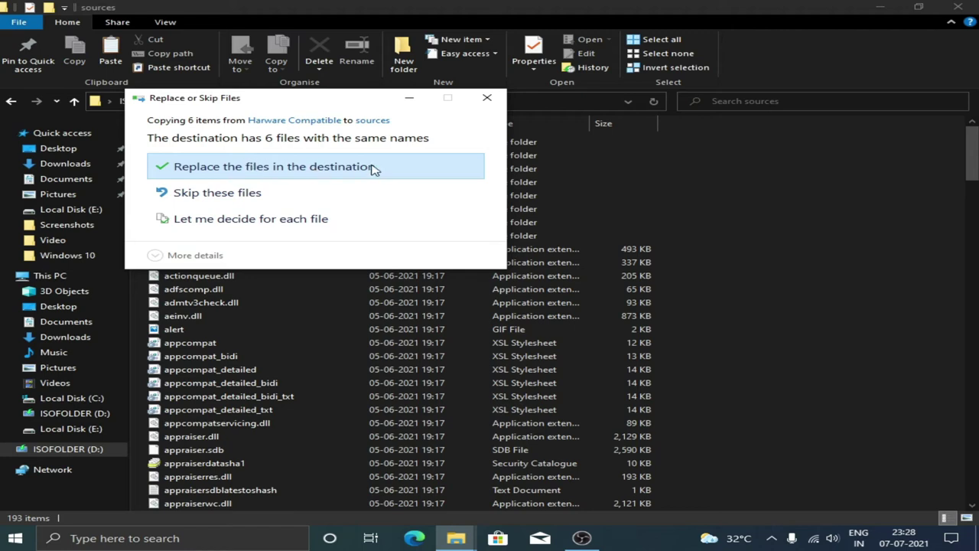
left_click(374, 168)
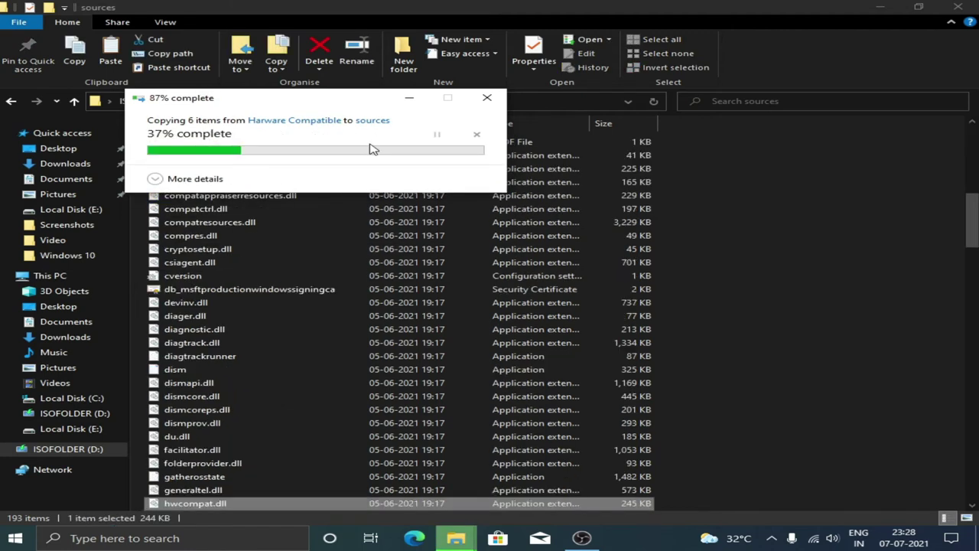
scroll(439, 378, "down", 6)
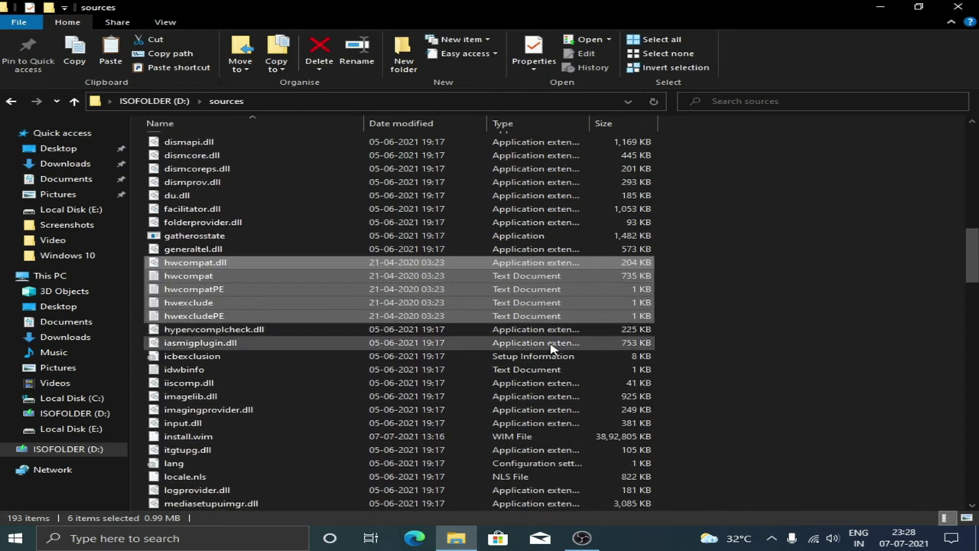
scroll(440, 378, "up", 2)
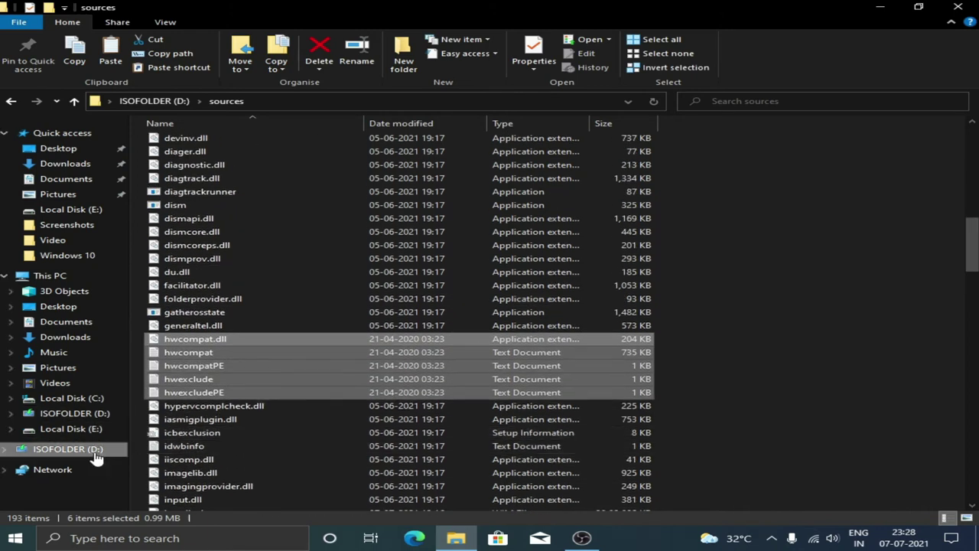
Step: Run setup from ISOFOLDER (D:) and continue with updates set to "Not right now" and "I want to help make the installation better" turned off
left_click(81, 416)
double_click(230, 222)
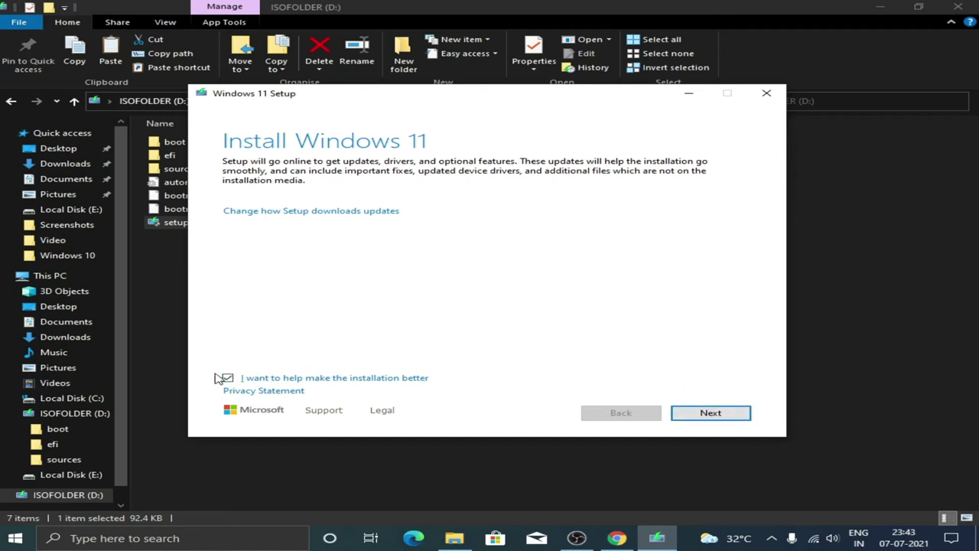
left_click(311, 212)
left_click(228, 234)
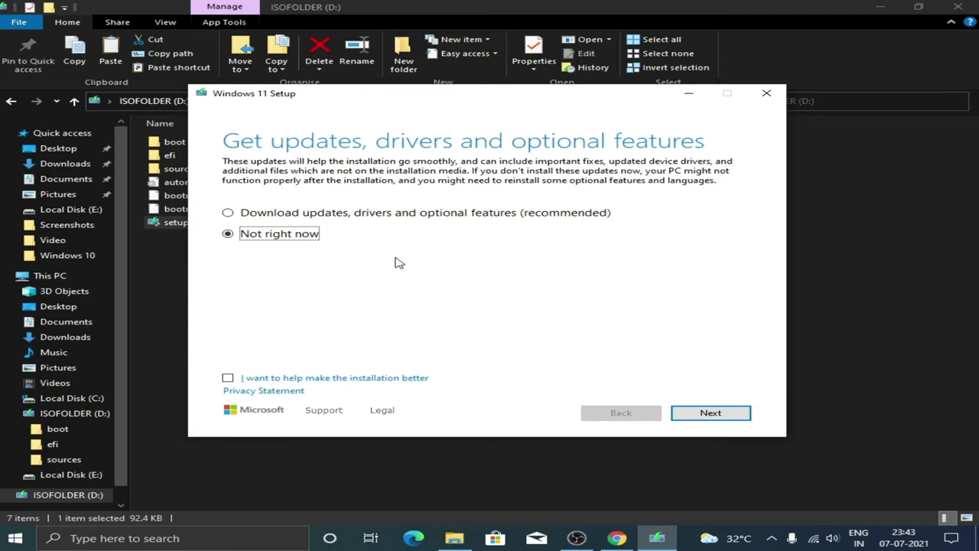
left_click(735, 419)
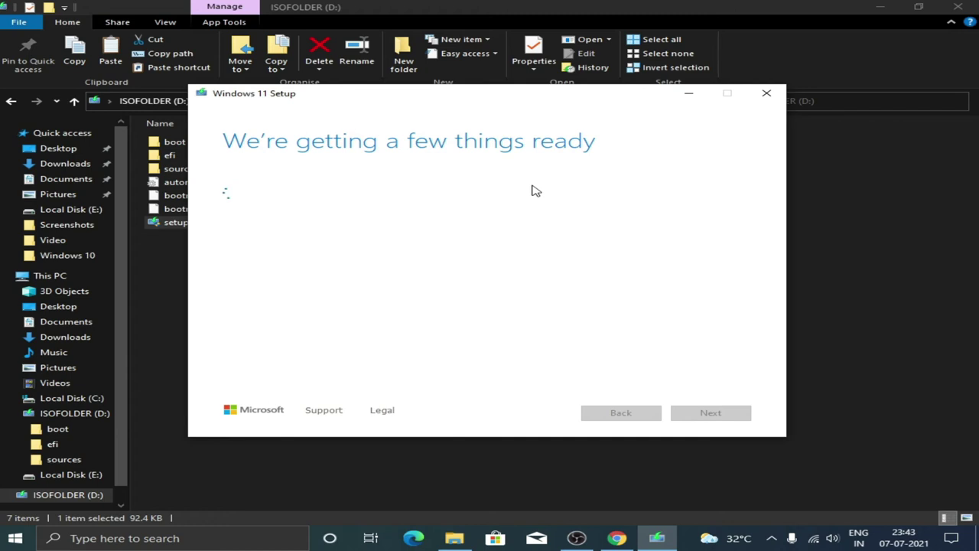
Step: Read through the applicable notices and license terms in Windows 11 Setup
scroll(508, 257, "down", 3)
scroll(508, 257, "up", 3)
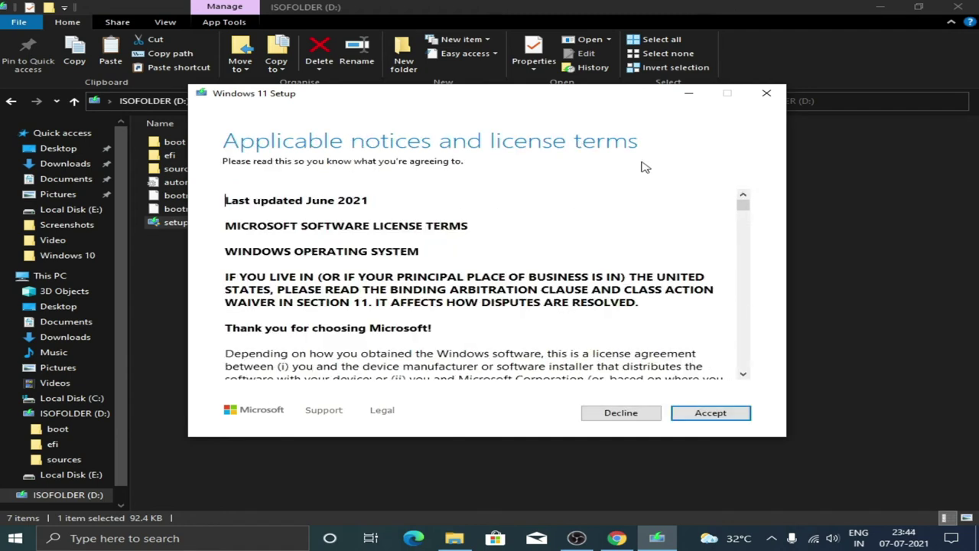
scroll(633, 322, "down", 10)
scroll(633, 321, "down", 8)
scroll(651, 306, "up", 20)
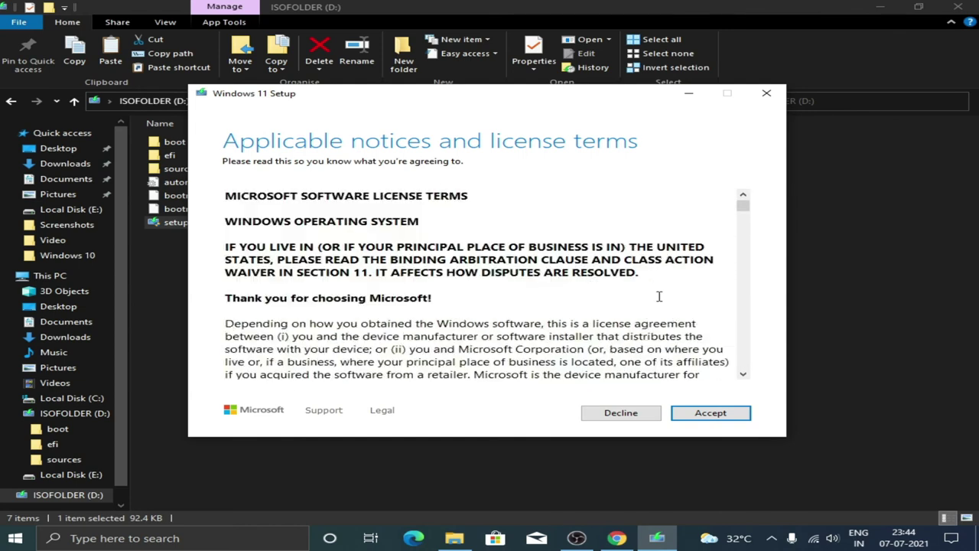
scroll(659, 296, "up", 1)
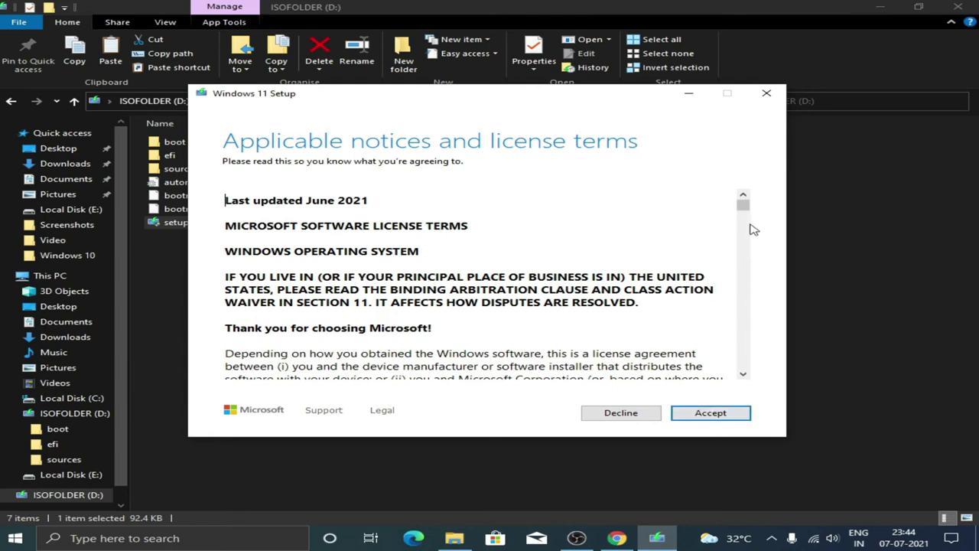
left_click_drag(742, 202, 747, 229)
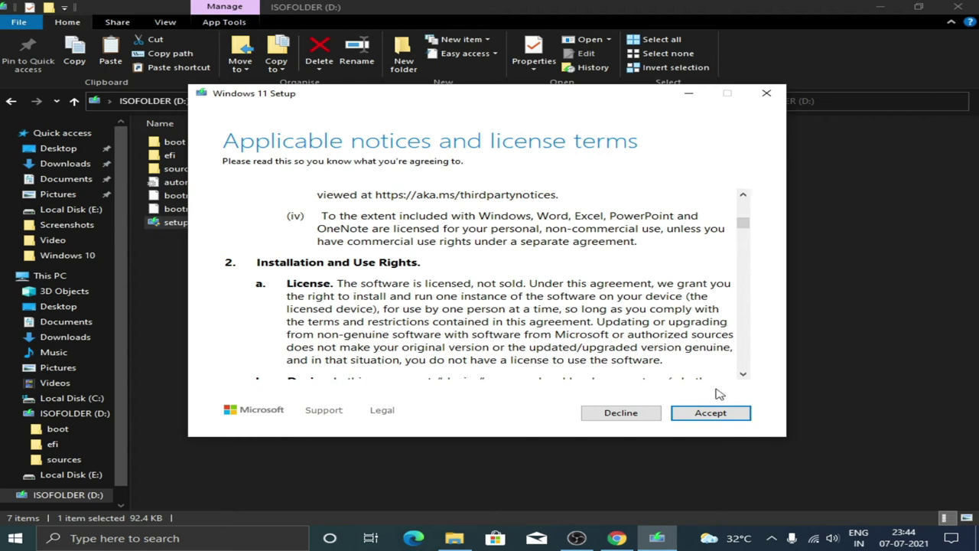
left_click_drag(743, 222, 743, 202)
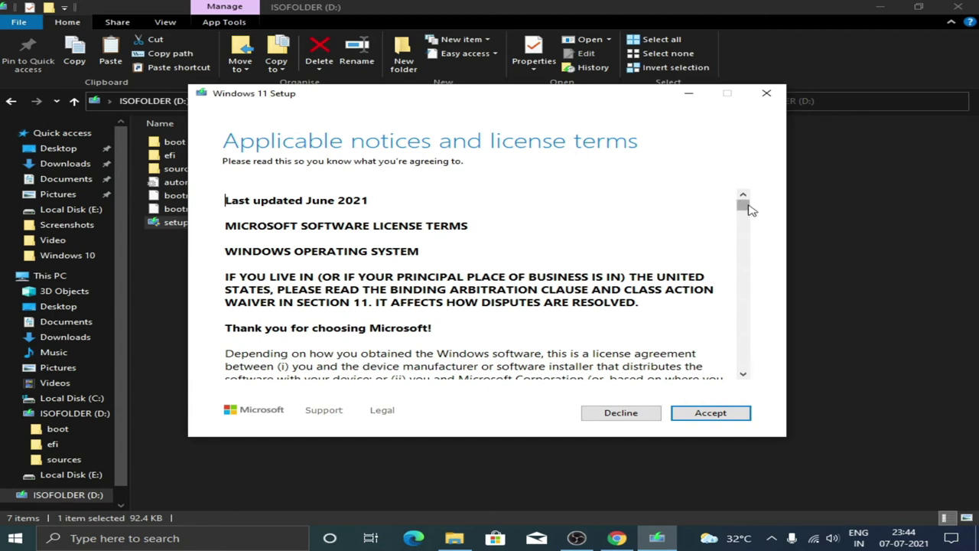
Step: Accept the license terms and acknowledge the notice that installing will change the display language
left_click_drag(485, 232, 215, 227)
left_click(439, 234)
left_click_drag(388, 205, 209, 203)
left_click(452, 230)
scroll(435, 285, "down", 4)
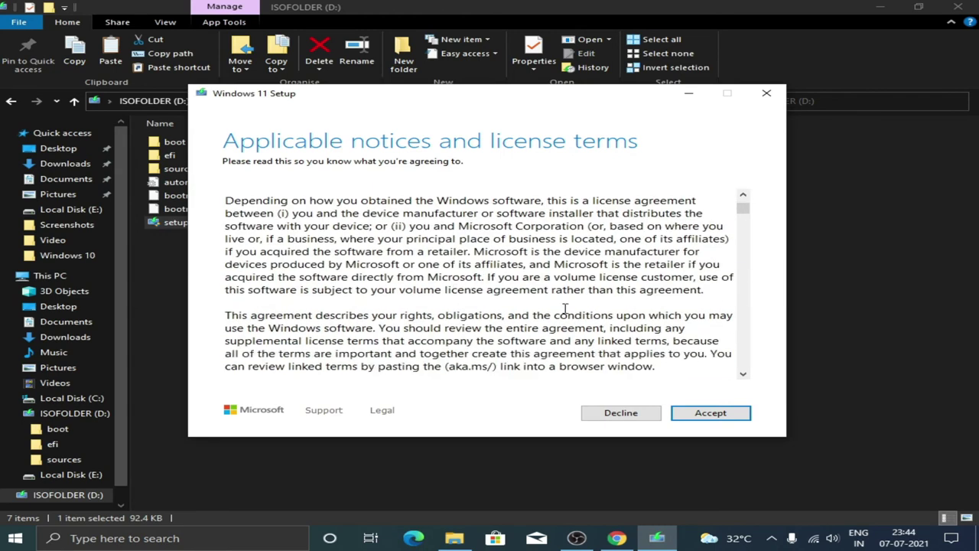
scroll(547, 254, "up", 4)
left_click(547, 254)
left_click(711, 413)
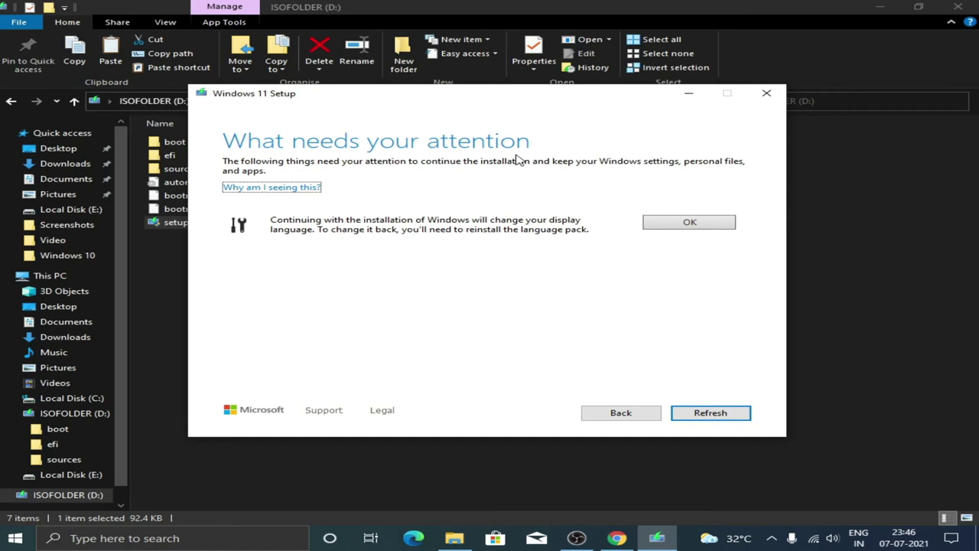
left_click(709, 226)
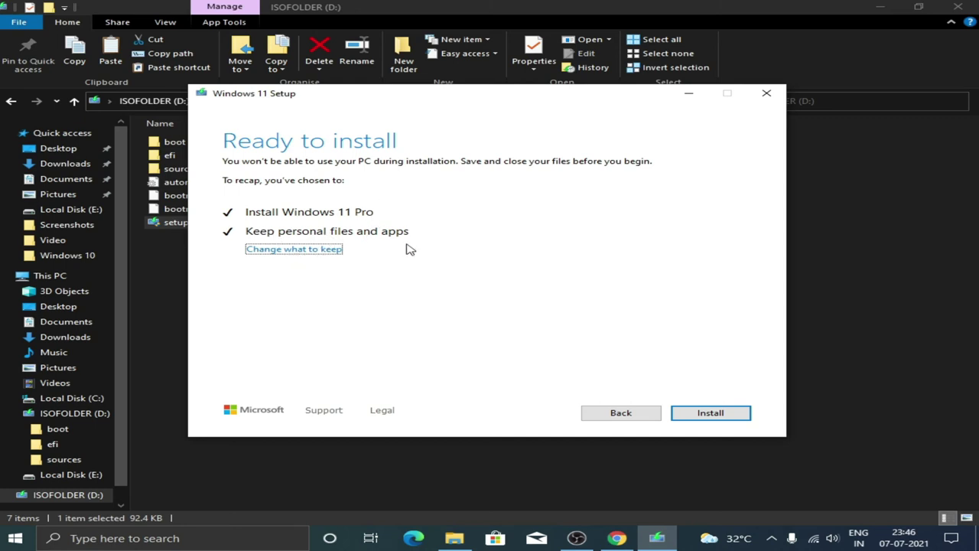
Step: Change what to keep to Nothing and start the Windows 11 Pro installation
left_click(325, 251)
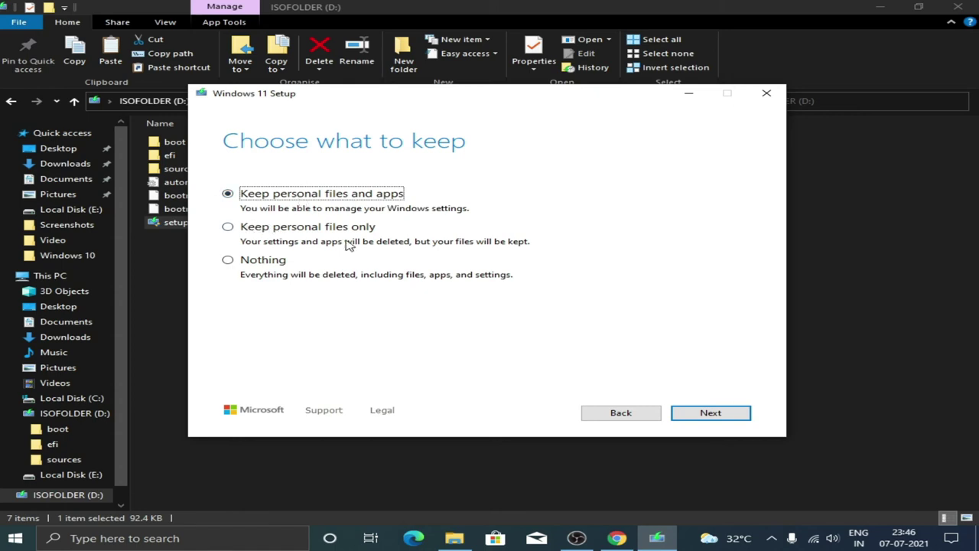
left_click(228, 261)
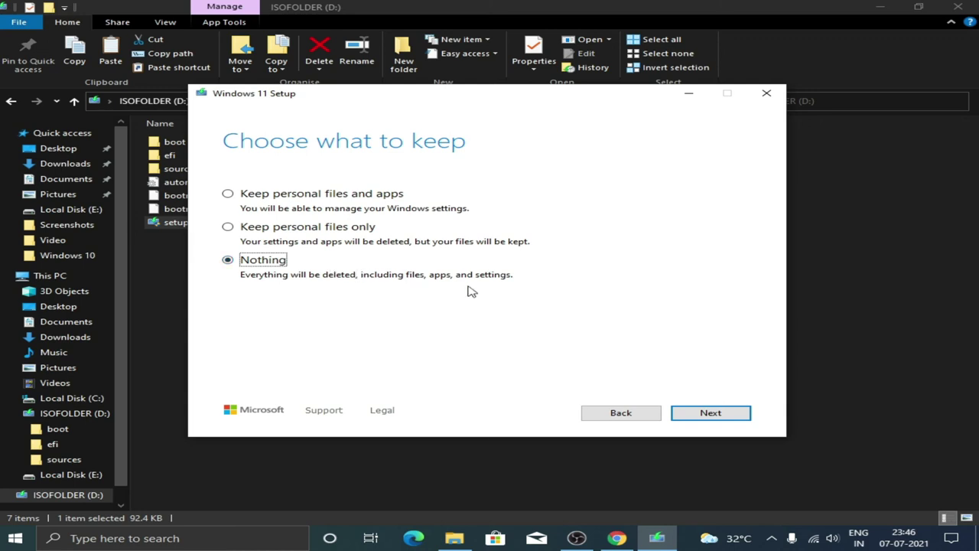
left_click(714, 417)
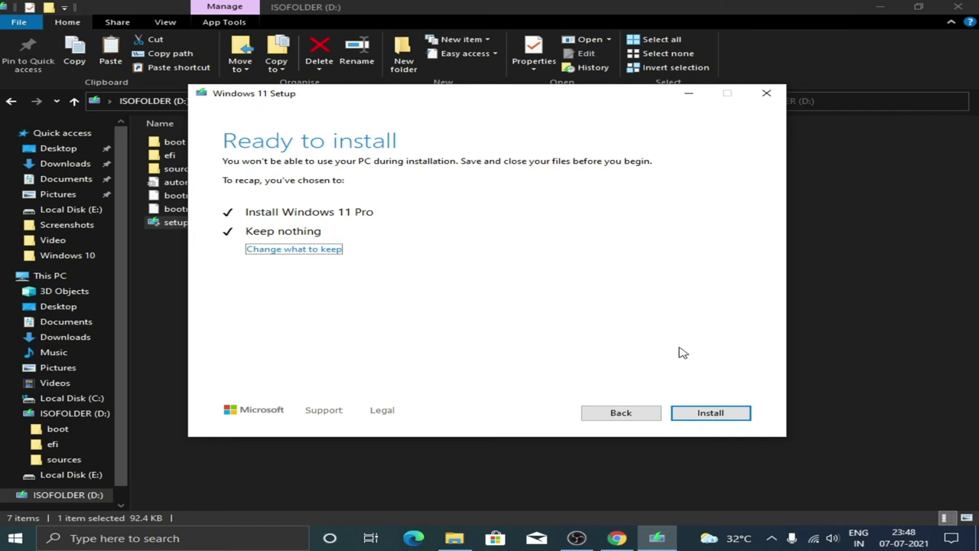
left_click(727, 414)
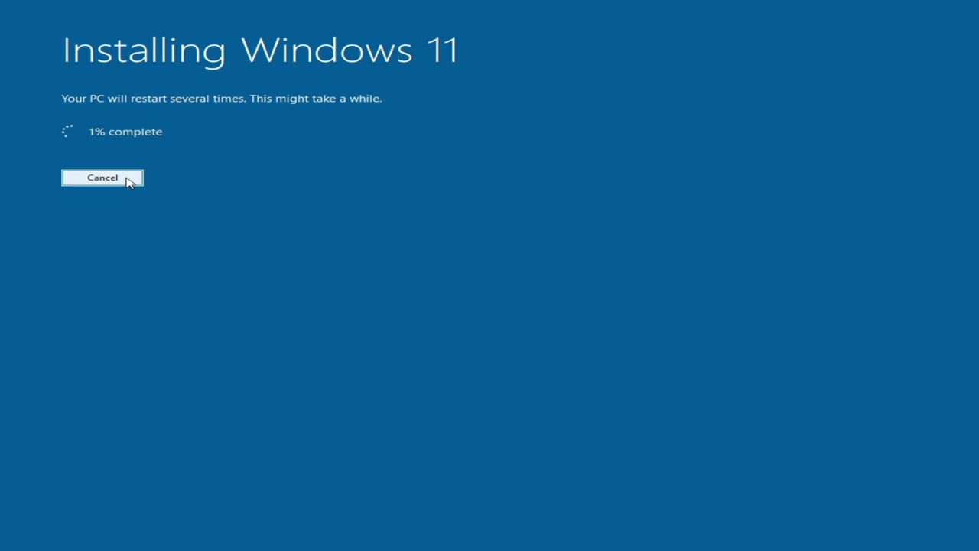
Step: Try to cancel the running Windows 11 installation
left_click(129, 179)
left_click(493, 313)
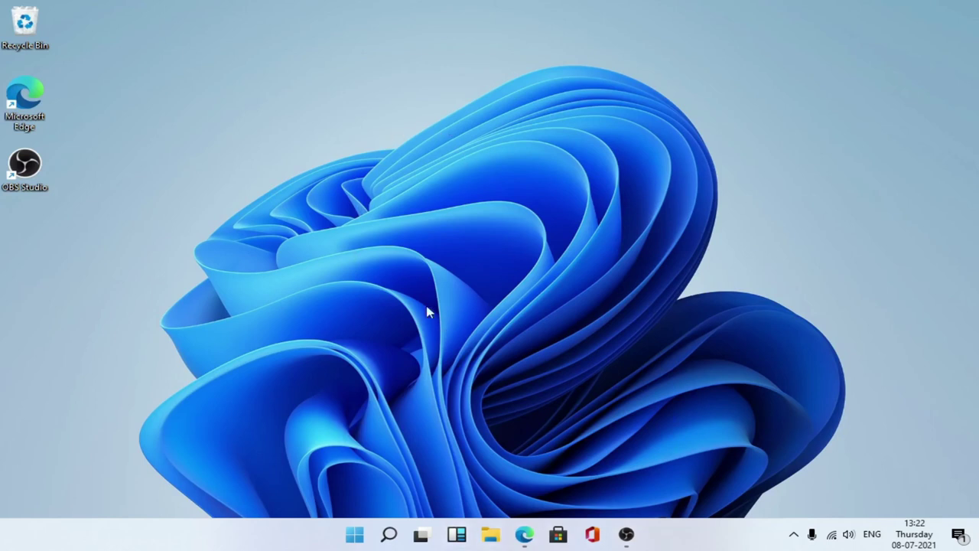
Step: Open the Start menu on the Windows 11 desktop and look over the pinned apps and power options
right_click(427, 185)
left_click(476, 220)
left_click(356, 537)
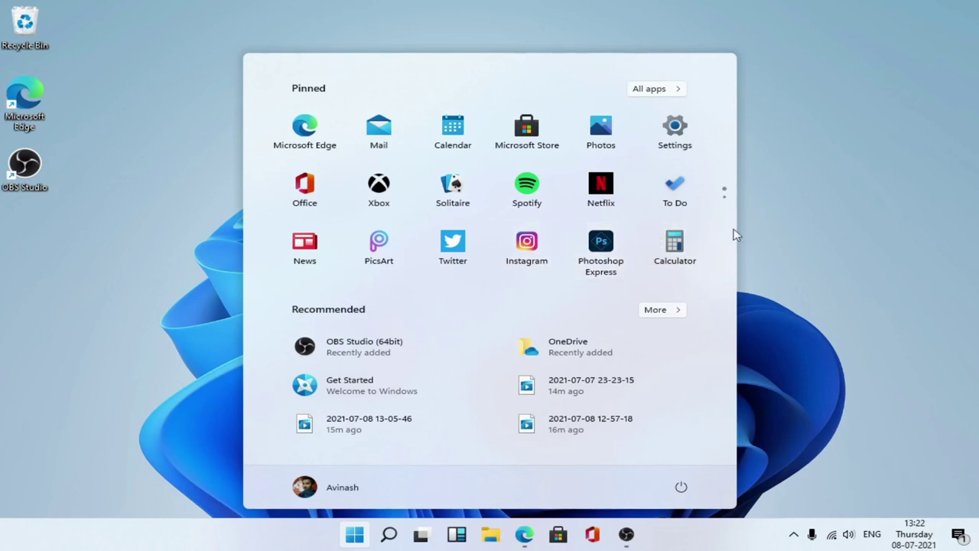
scroll(626, 237, "down", 1)
scroll(628, 254, "up", 1)
left_click(683, 490)
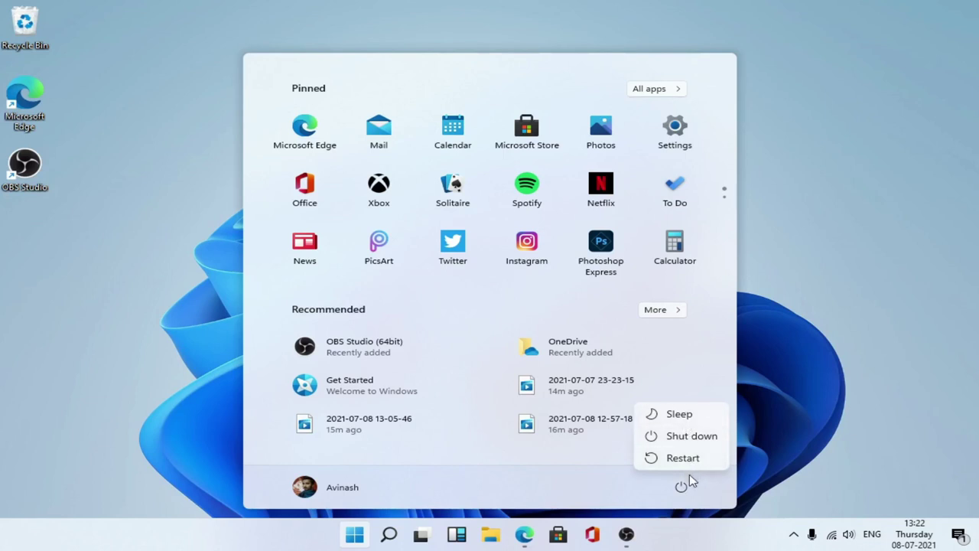
left_click(591, 488)
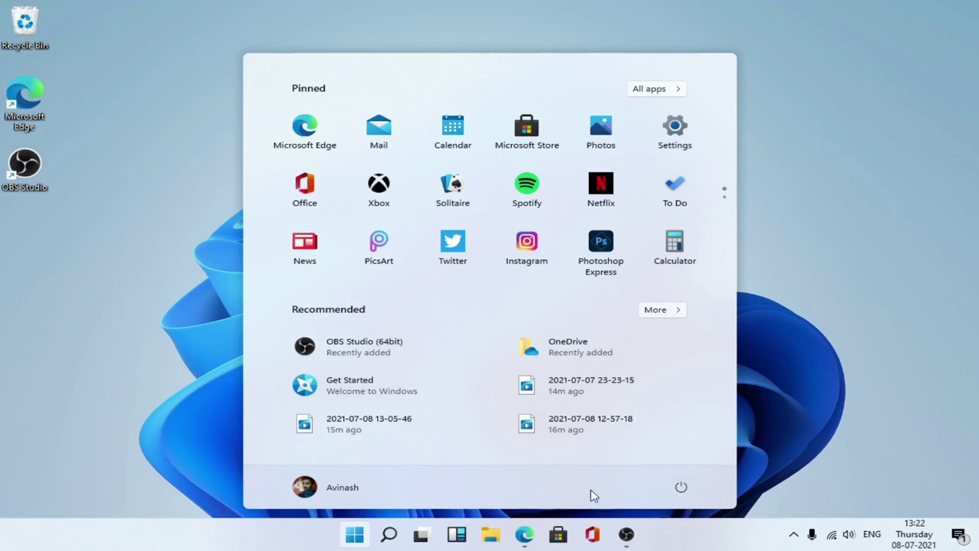
Step: Browse the Start menu's full list of installed apps, return to the pinned apps and close the menu
left_click(664, 90)
scroll(518, 289, "down", 5)
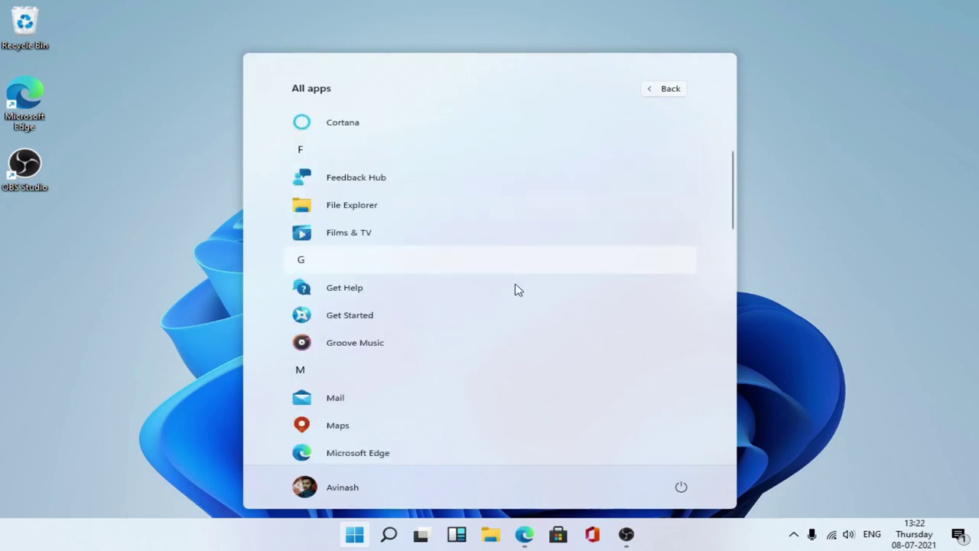
scroll(505, 348, "up", 5)
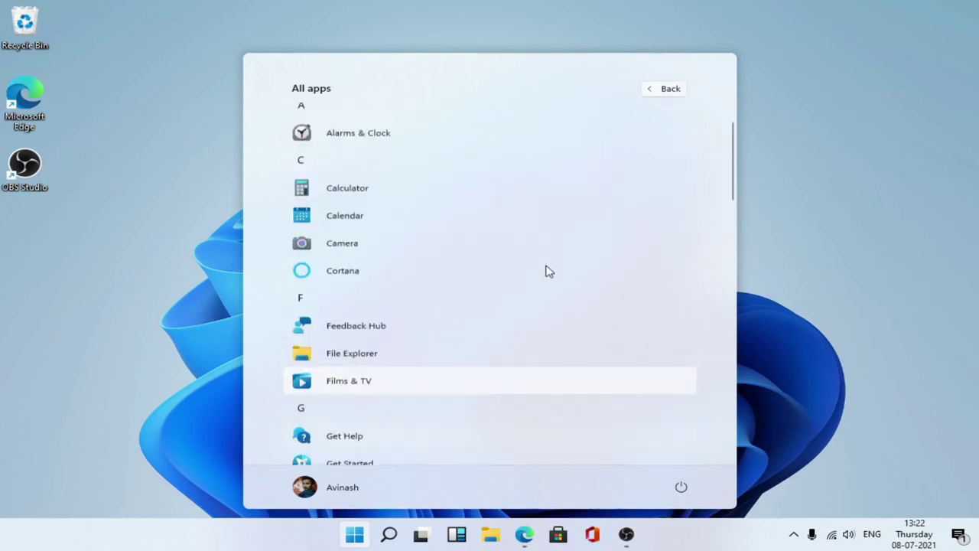
left_click(670, 91)
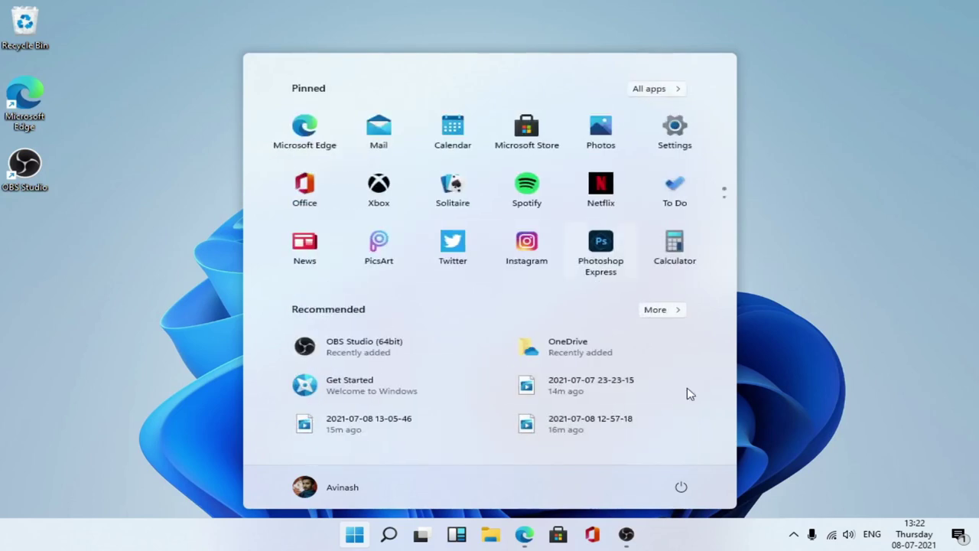
left_click(789, 334)
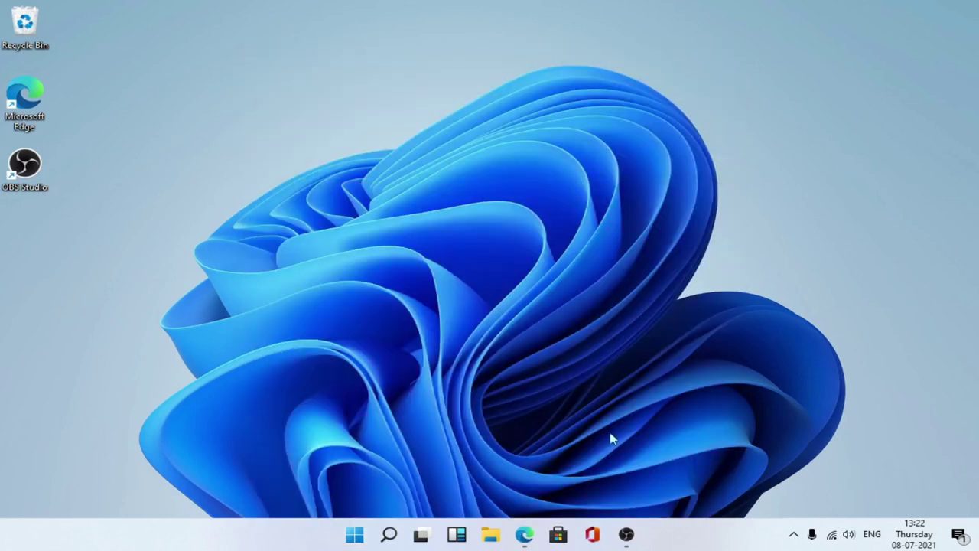
Step: Open File Explorer in a maximized window and go to Local Disk (E:) under This PC
left_click(490, 534)
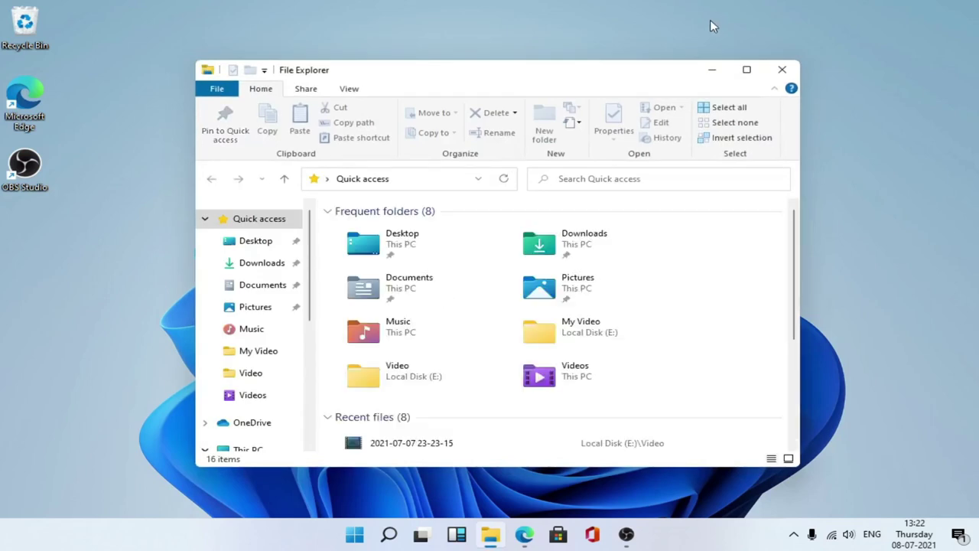
left_click(746, 69)
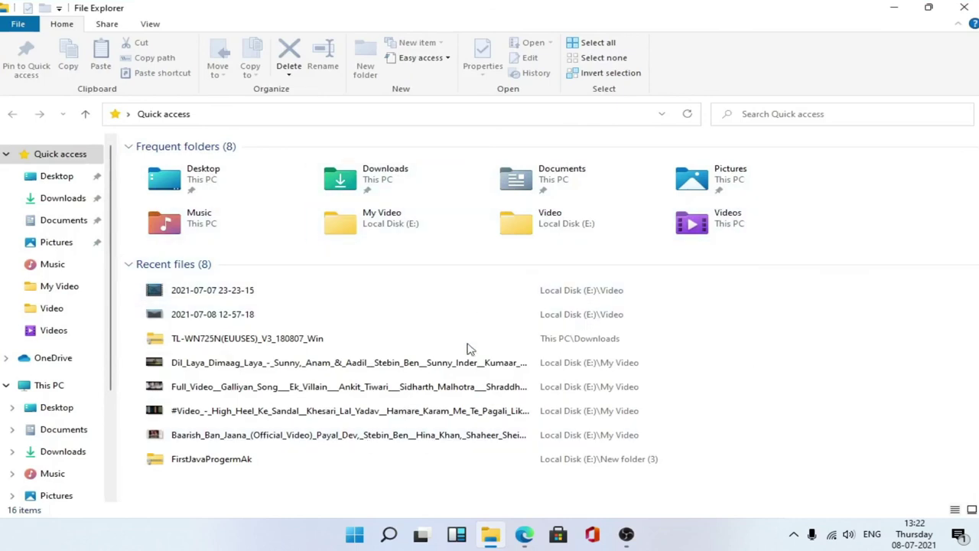
left_click(76, 391)
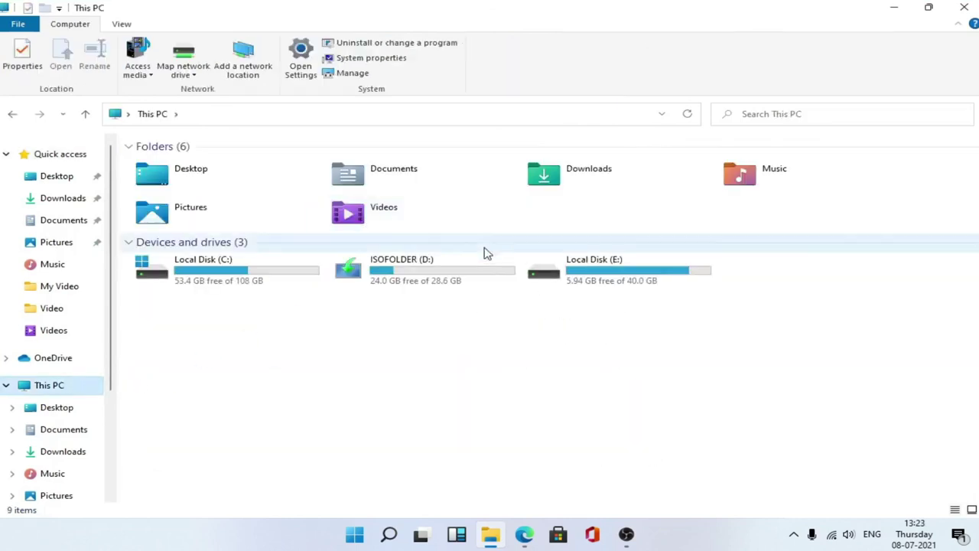
double_click(593, 283)
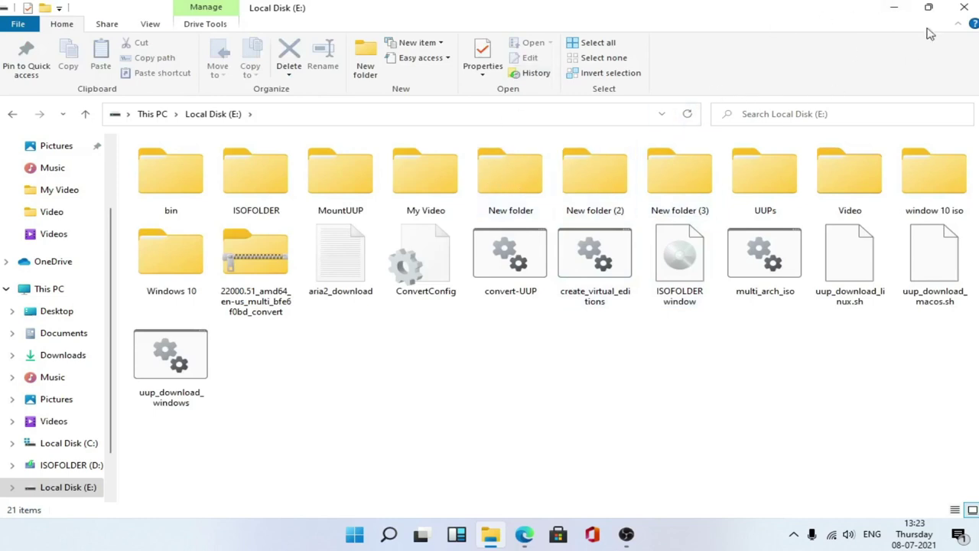
Step: Snap File Explorer to the left half of the screen and fill the right half with Microsoft Edge
mouse_move(930, 11)
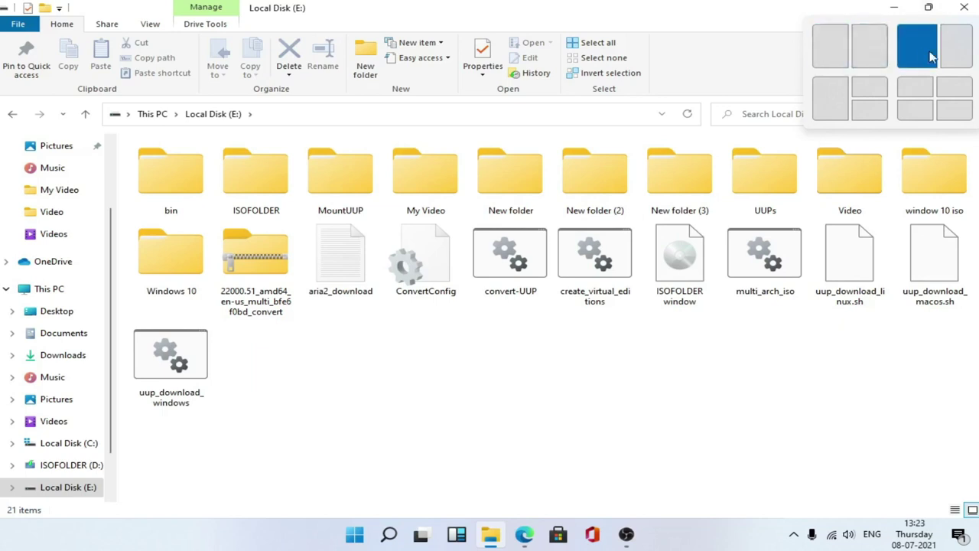
left_click(830, 52)
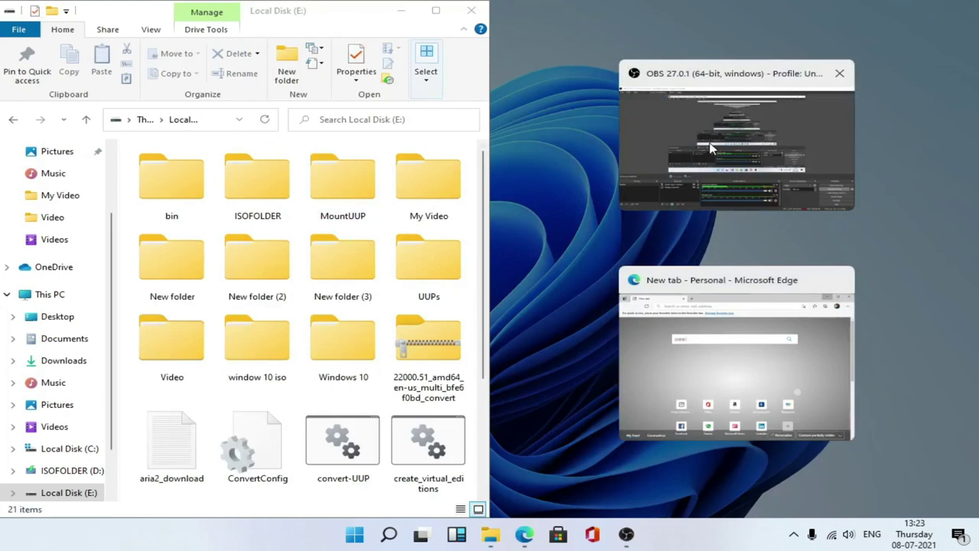
left_click(732, 362)
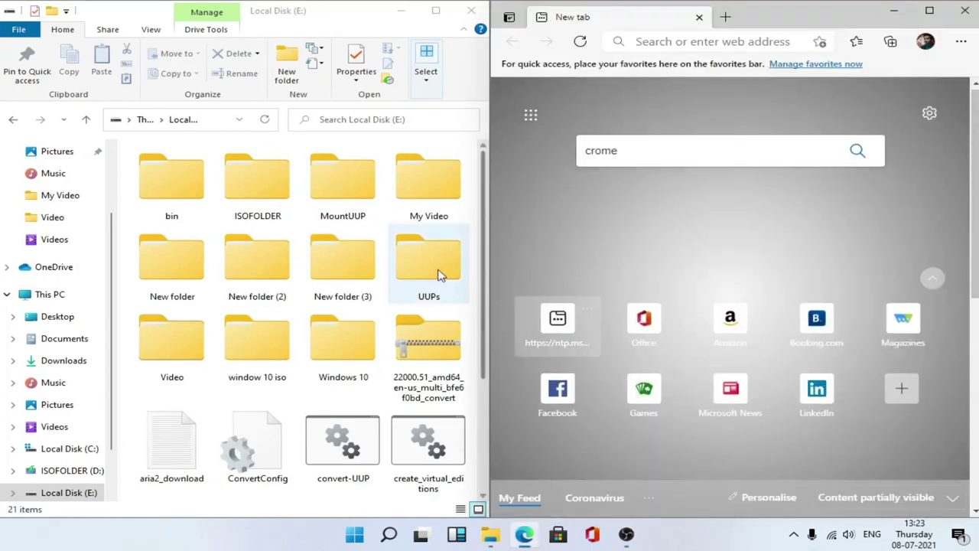
scroll(419, 238, "down", 2)
scroll(301, 188, "up", 2)
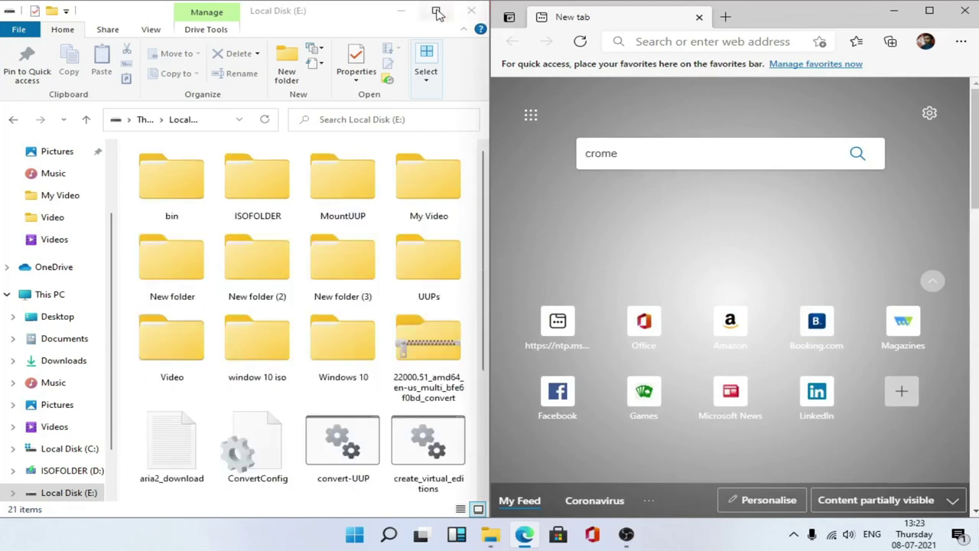
Step: Switch to the three-window snap layout, with File Explorer in the upper-right quarter and Microsoft Edge in the left half
mouse_move(437, 13)
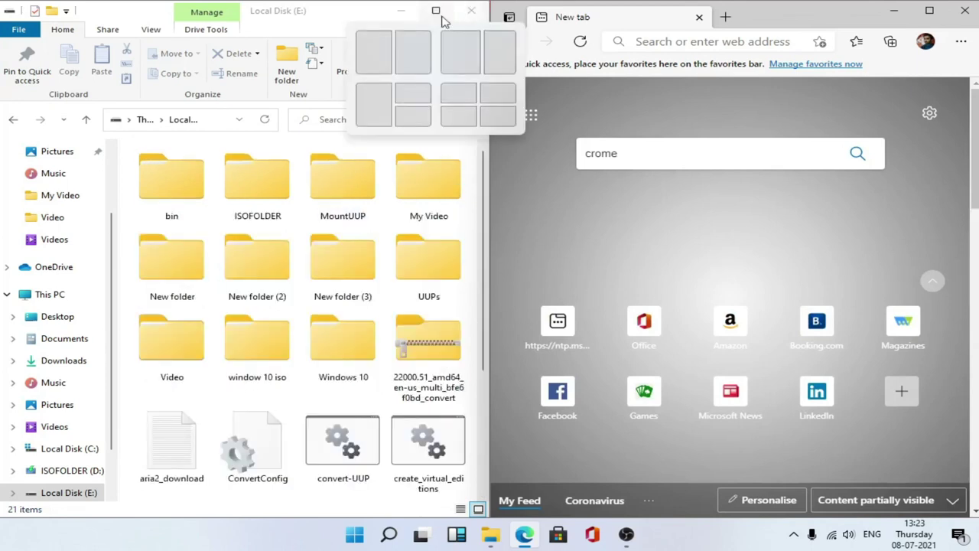
left_click(415, 95)
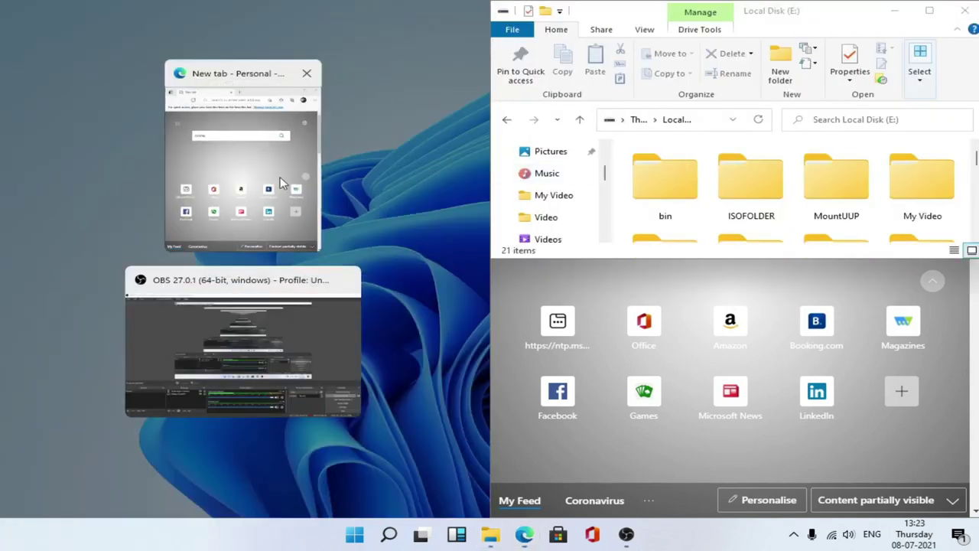
left_click(281, 183)
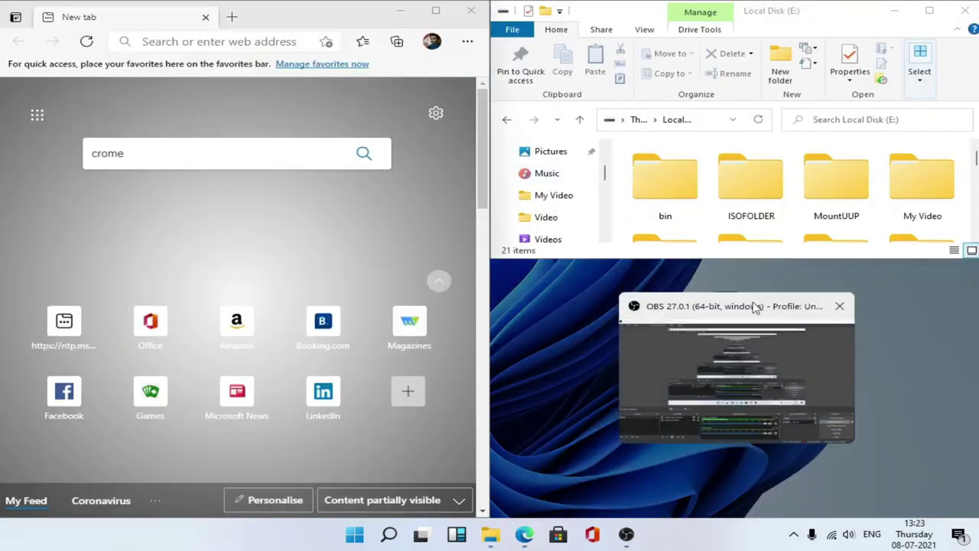
left_click(658, 168)
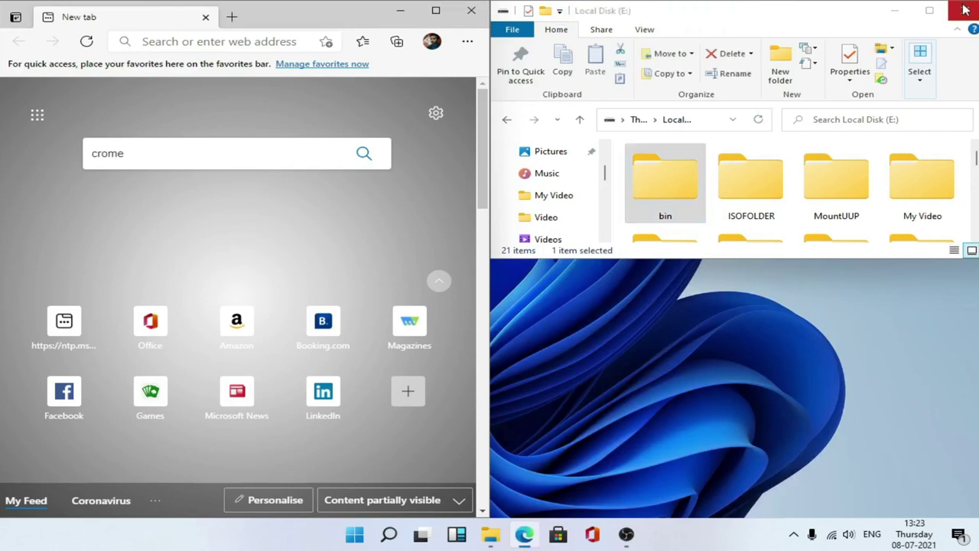
Step: Close File Explorer and Microsoft Edge, and refresh the desktop
left_click(966, 10)
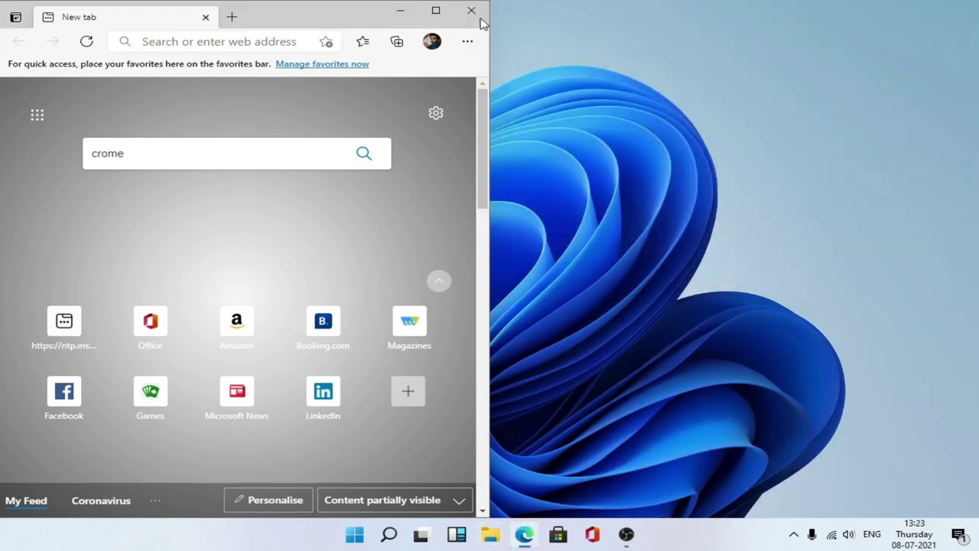
left_click(471, 10)
right_click(469, 151)
left_click(469, 150)
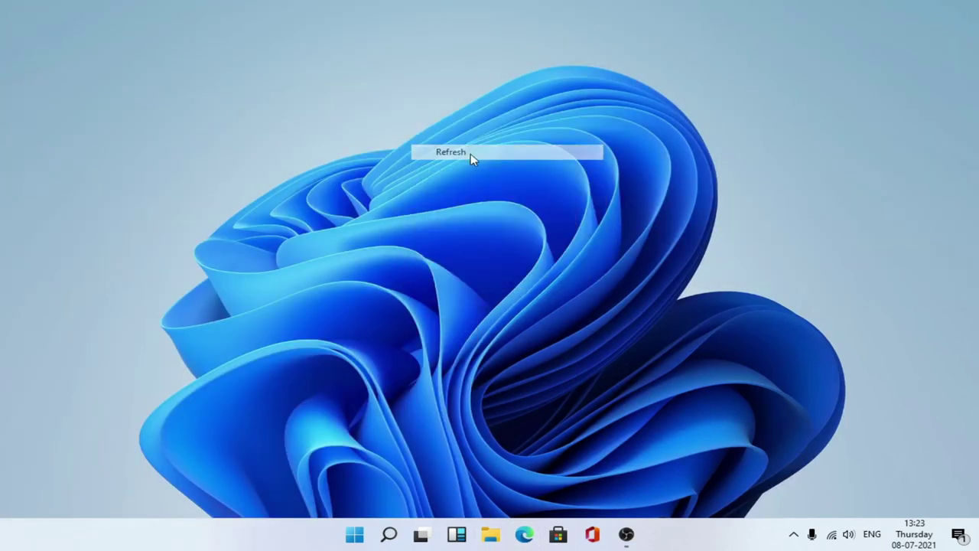